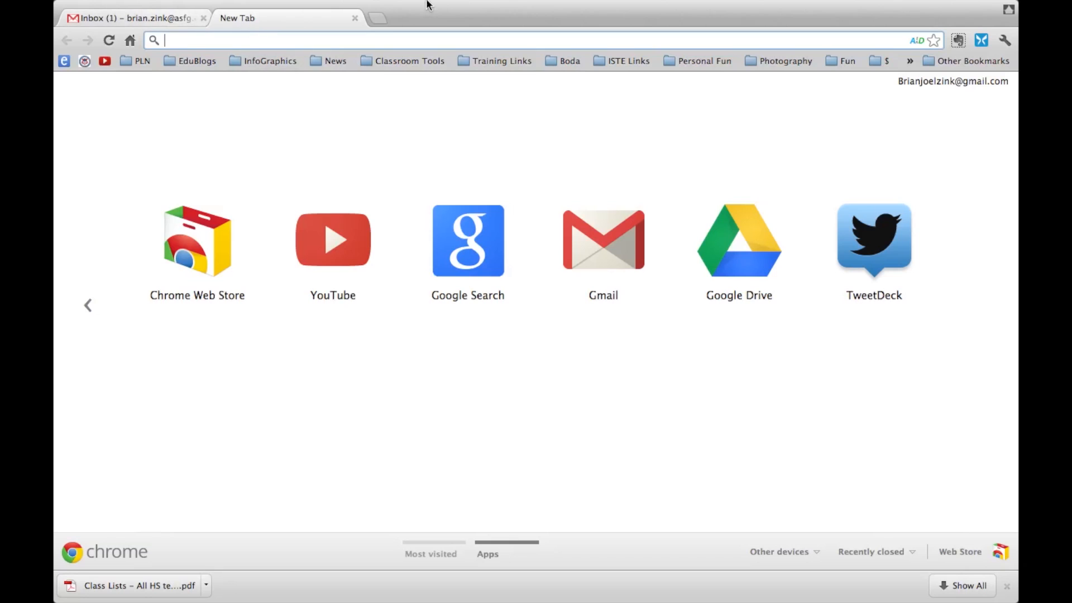
# Close the empty new tab to bring back the Gmail inbox
pyautogui.click(355, 18)
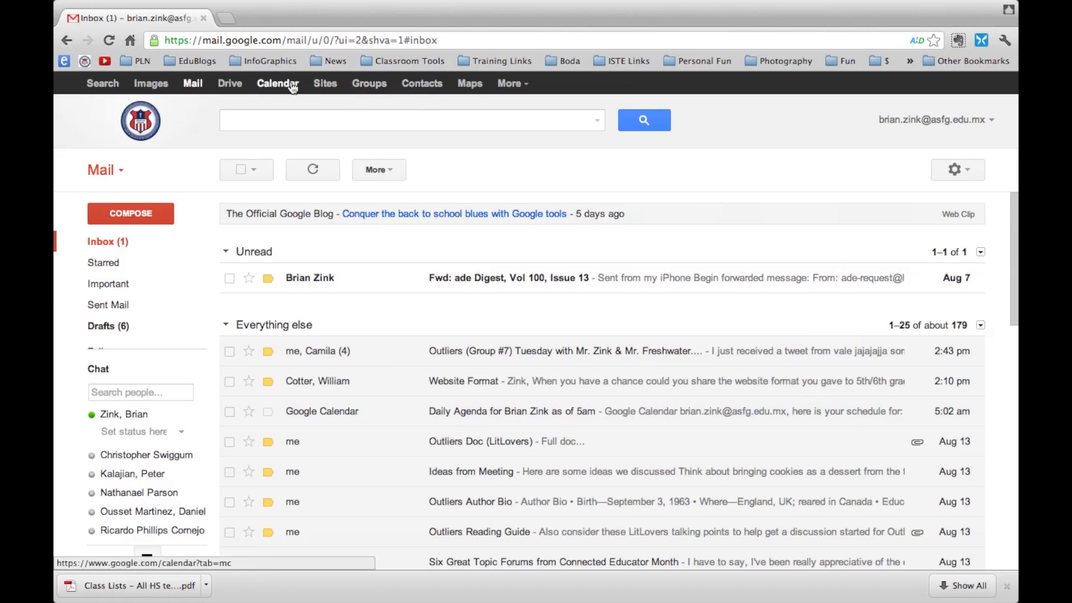
# Open Google Drive from Gmail and go to the Tech Documents folder in My Drive
pyautogui.click(233, 90)
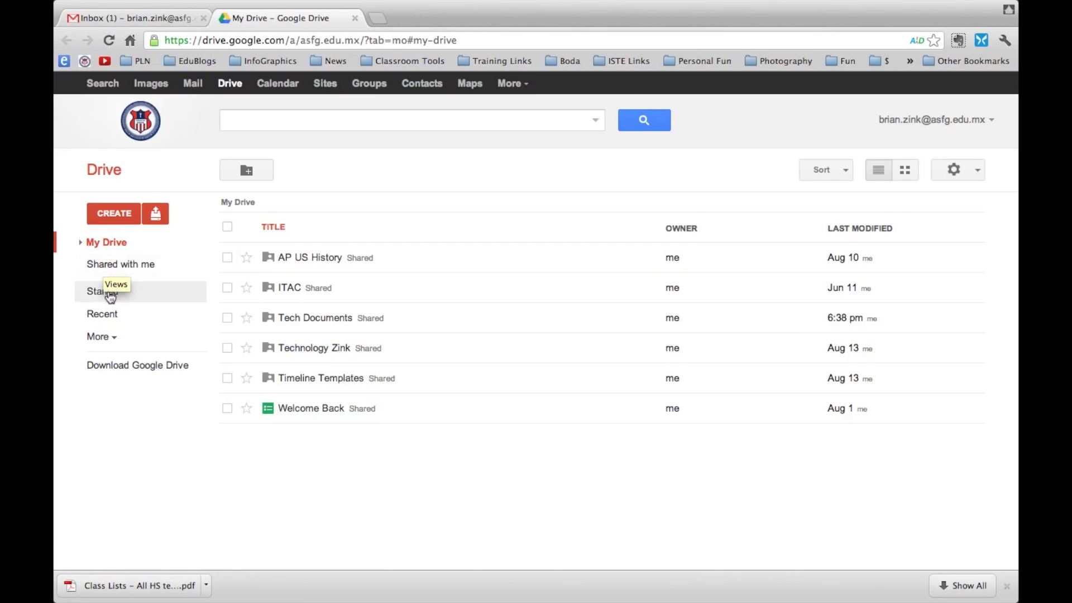
pyautogui.click(110, 267)
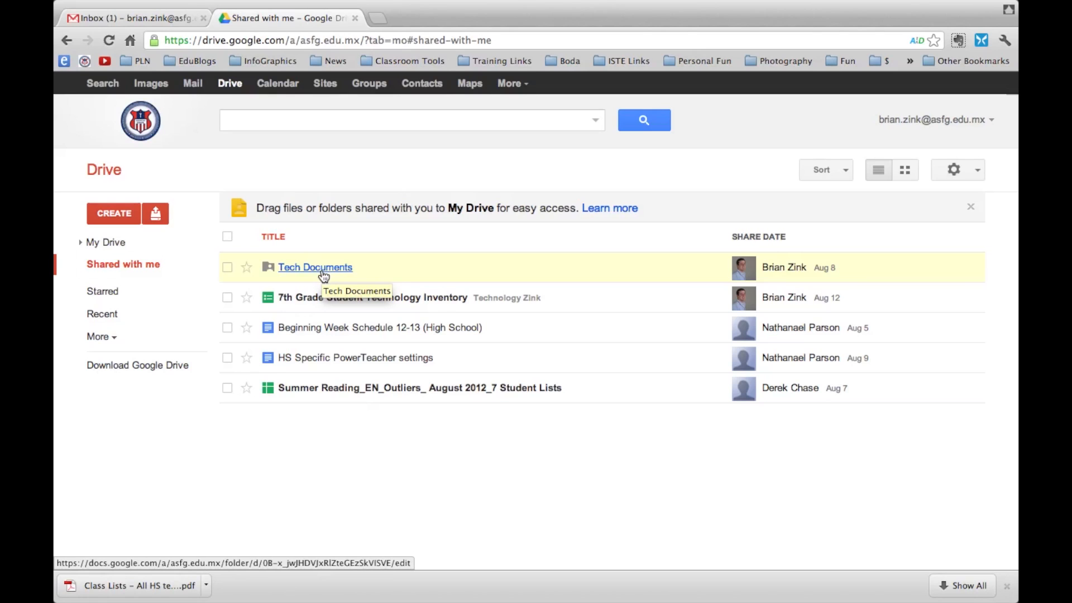
pyautogui.click(95, 245)
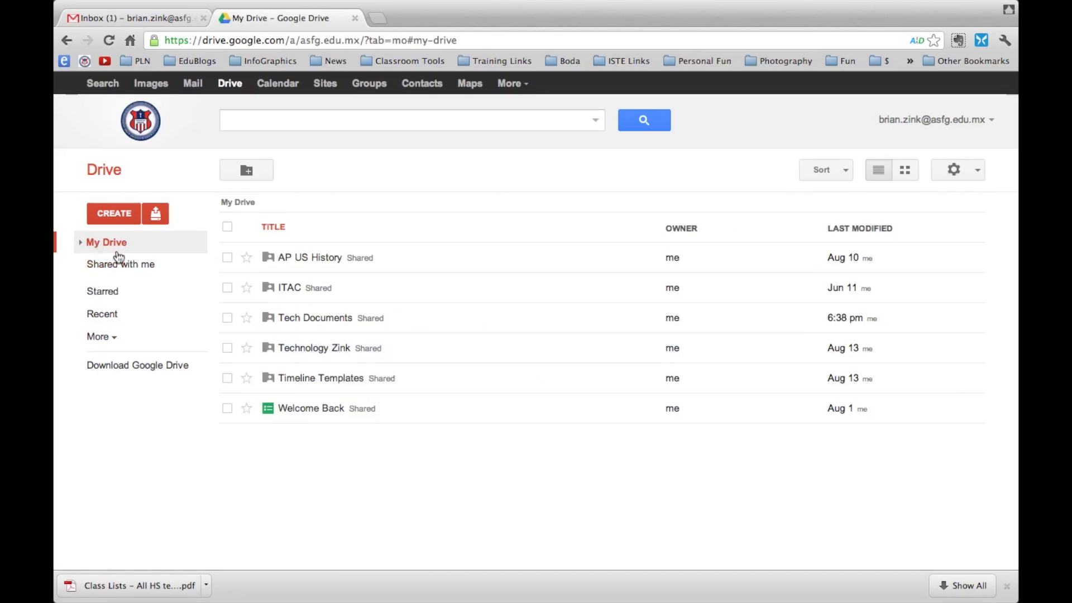
pyautogui.click(297, 320)
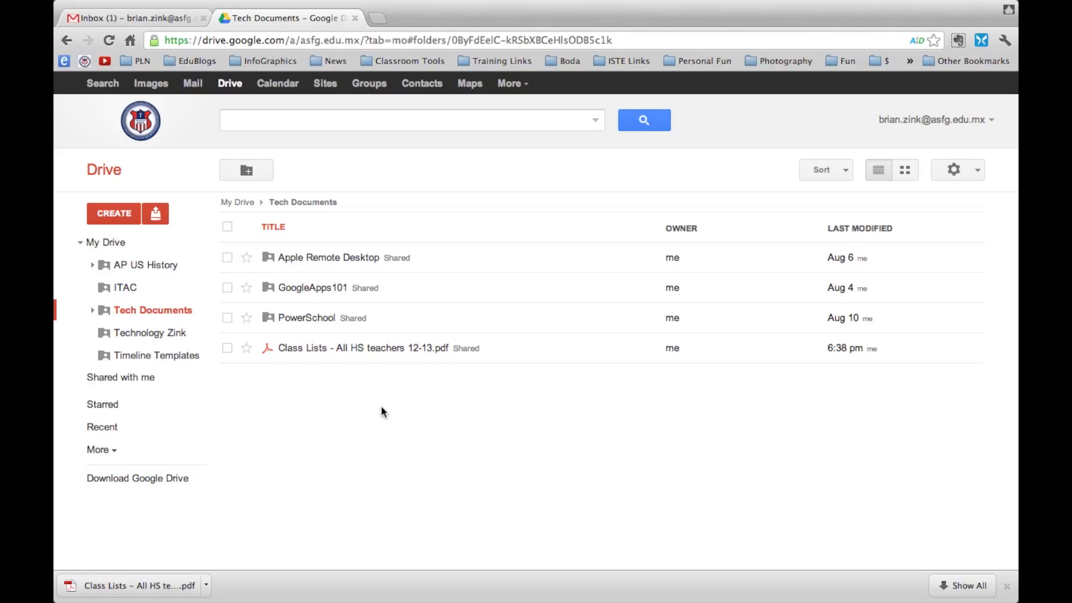
# Open Class Lists - All HS teachers 12-13.pdf in the Drive viewer and browse its pages
pyautogui.click(314, 350)
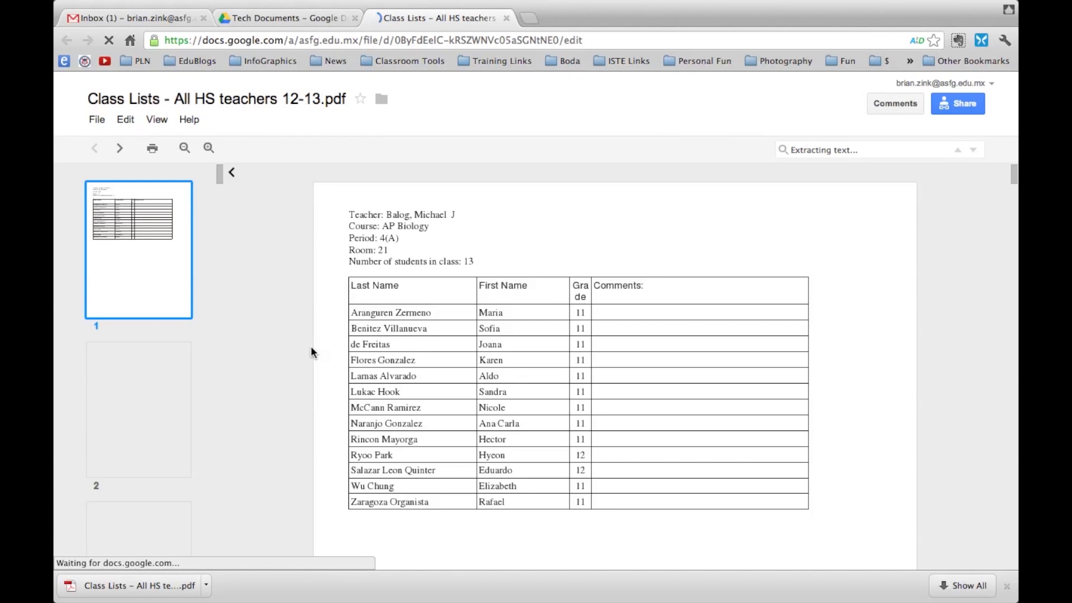
pyautogui.scroll(-20, 128, 370)
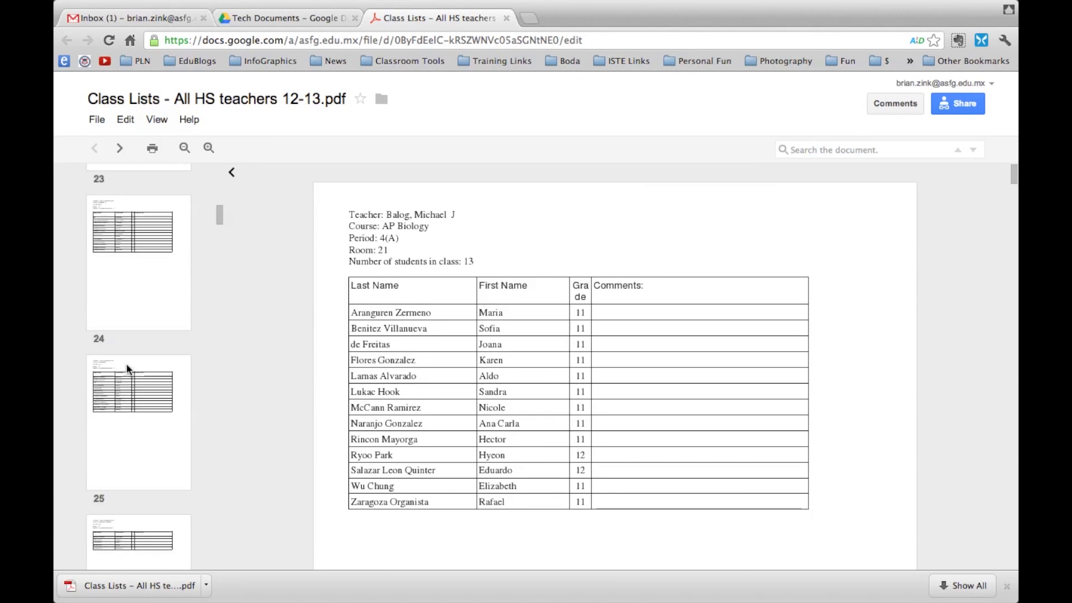
pyautogui.scroll(20, 129, 370)
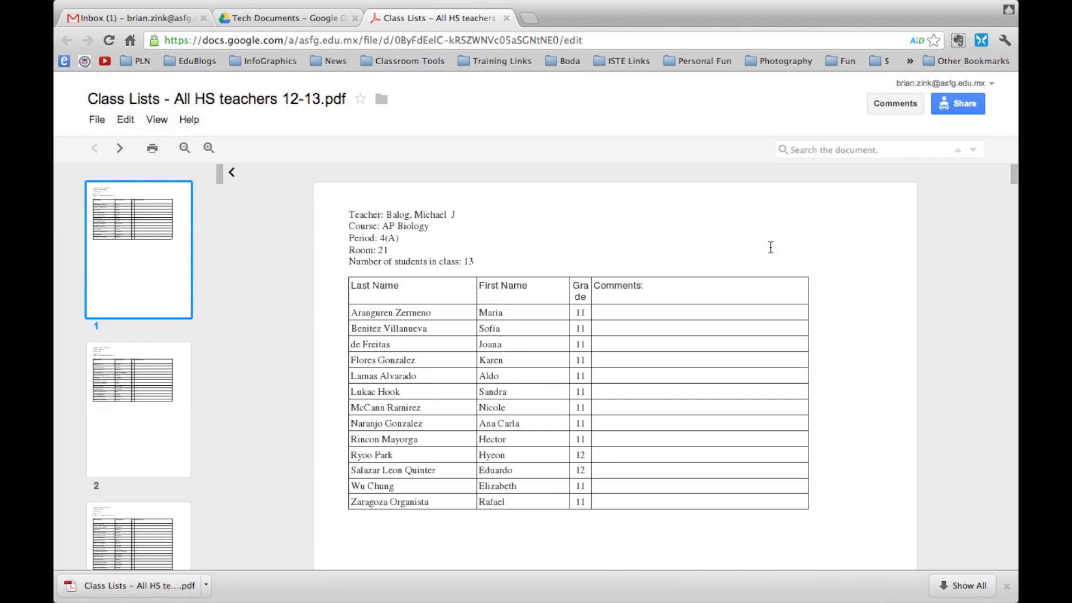
pyautogui.click(801, 151)
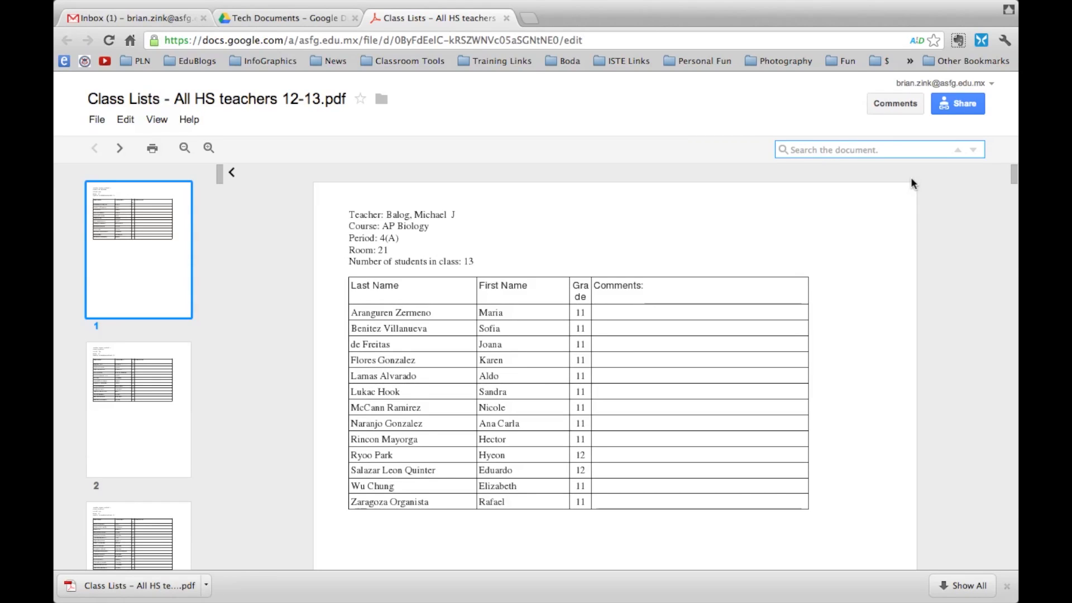
# Search the PDF for the teacher's surname and scroll to her 24-student Calculus list on page 78
pyautogui.write('GAr')
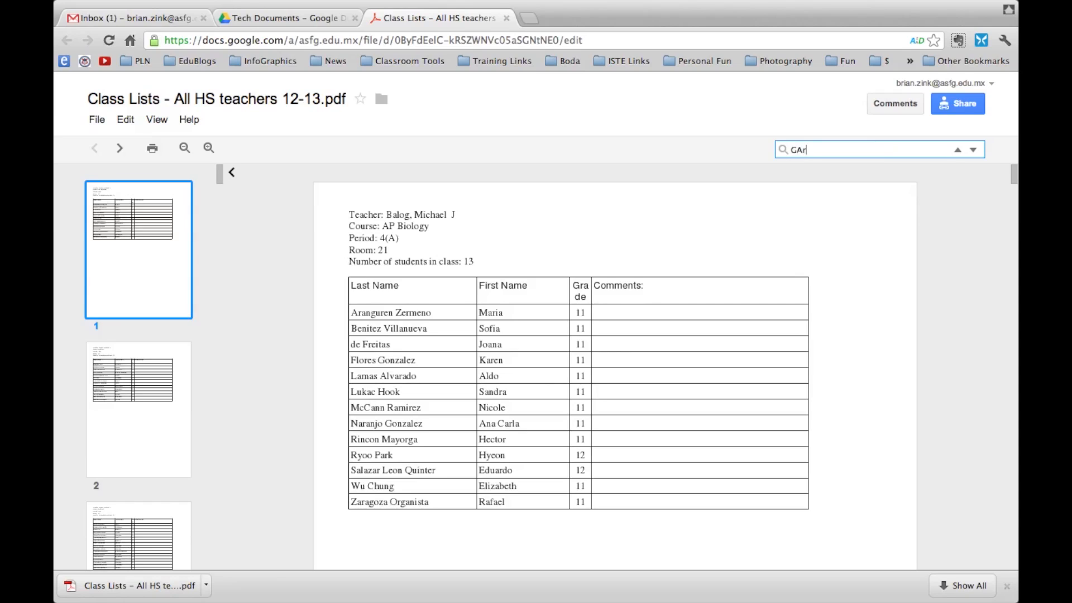
pyautogui.write('ci')
pyautogui.write('arcía')
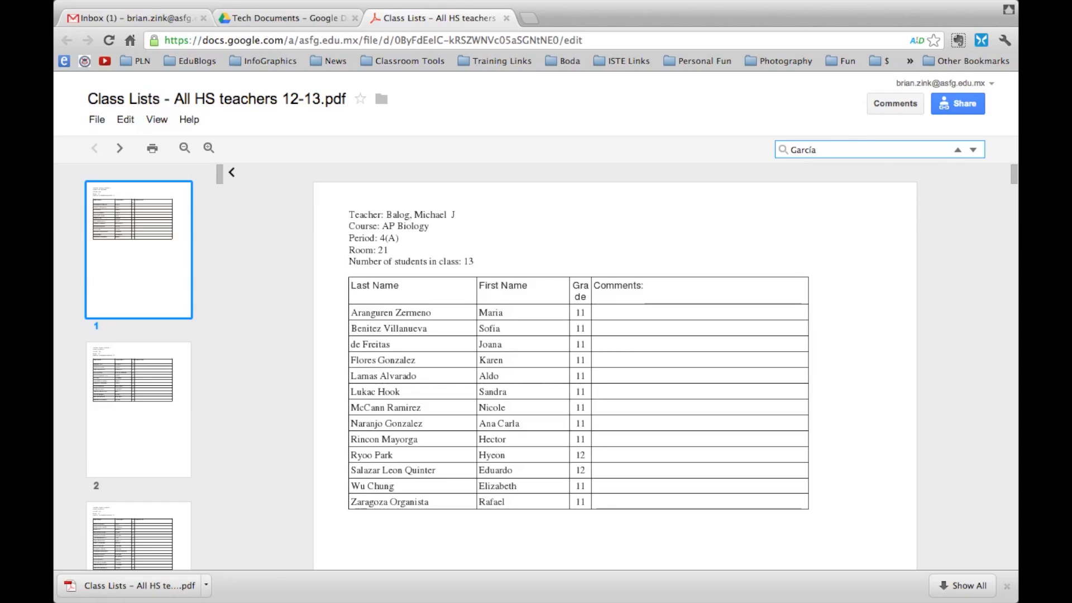
pyautogui.press('Return')
pyautogui.moveTo(729, 150); pyautogui.dragTo(771, 150)
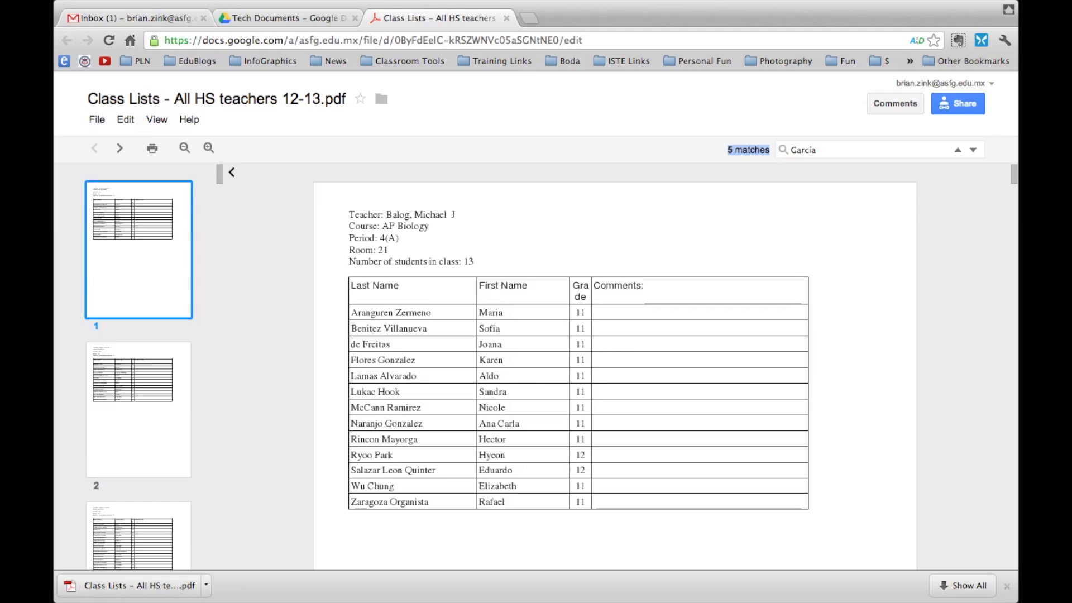
pyautogui.click(809, 156)
pyautogui.press('Return')
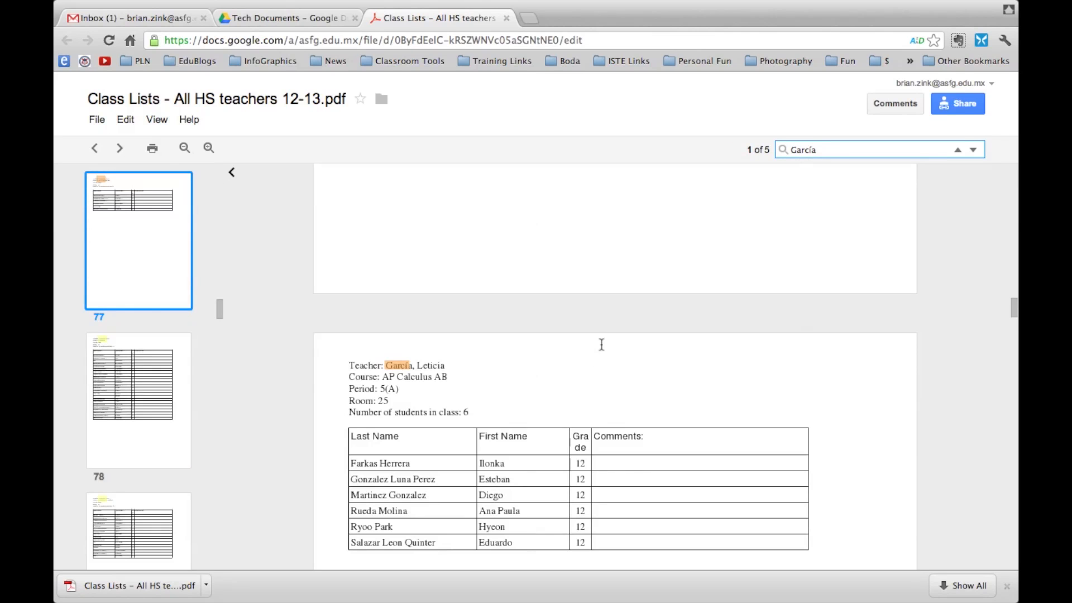
pyautogui.scroll(-1, 591, 359)
pyautogui.scroll(-10, 591, 359)
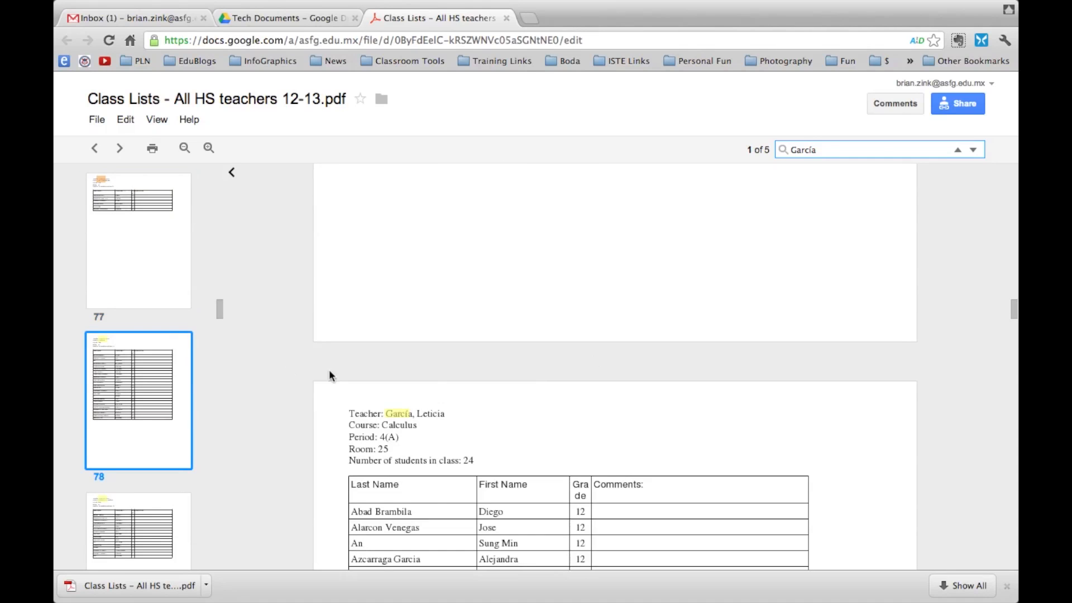
pyautogui.scroll(-4, 466, 391)
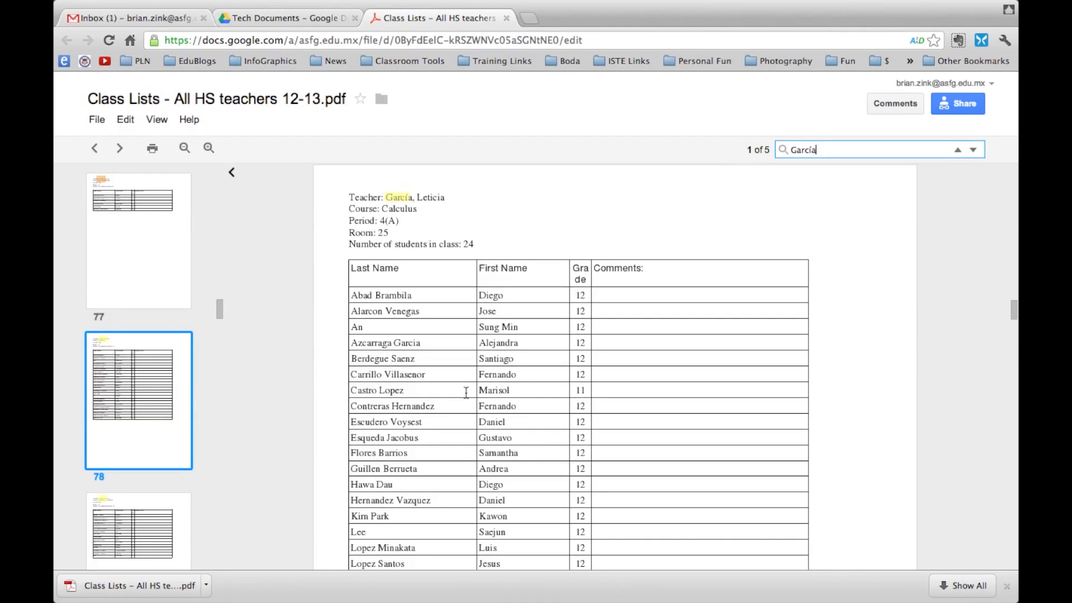
pyautogui.scroll(-1, 466, 393)
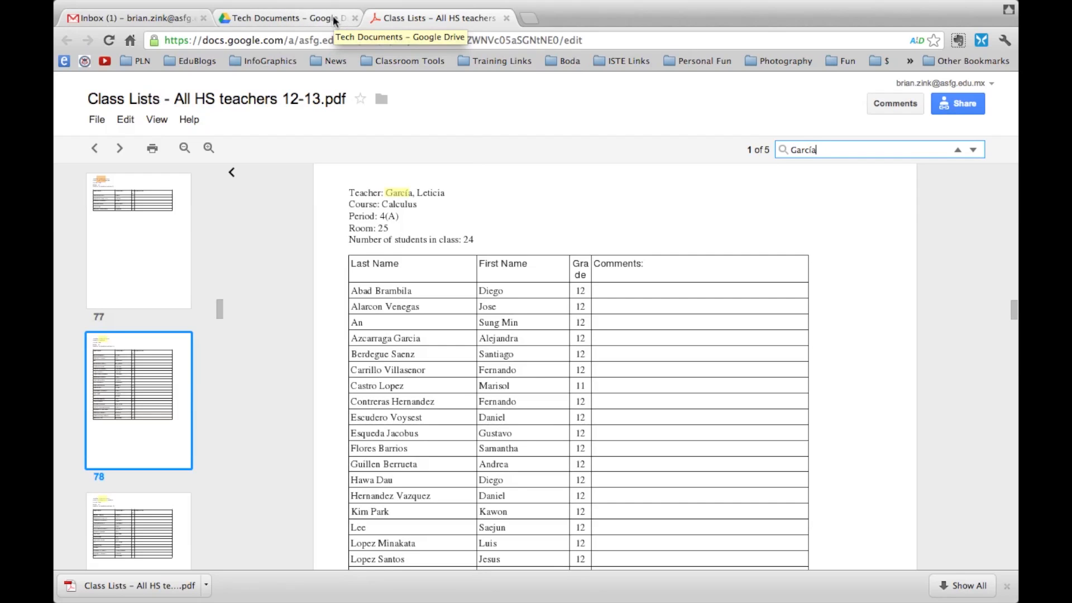
# In the Gmail tab, switch from Mail to the Contacts manager
pyautogui.click(139, 16)
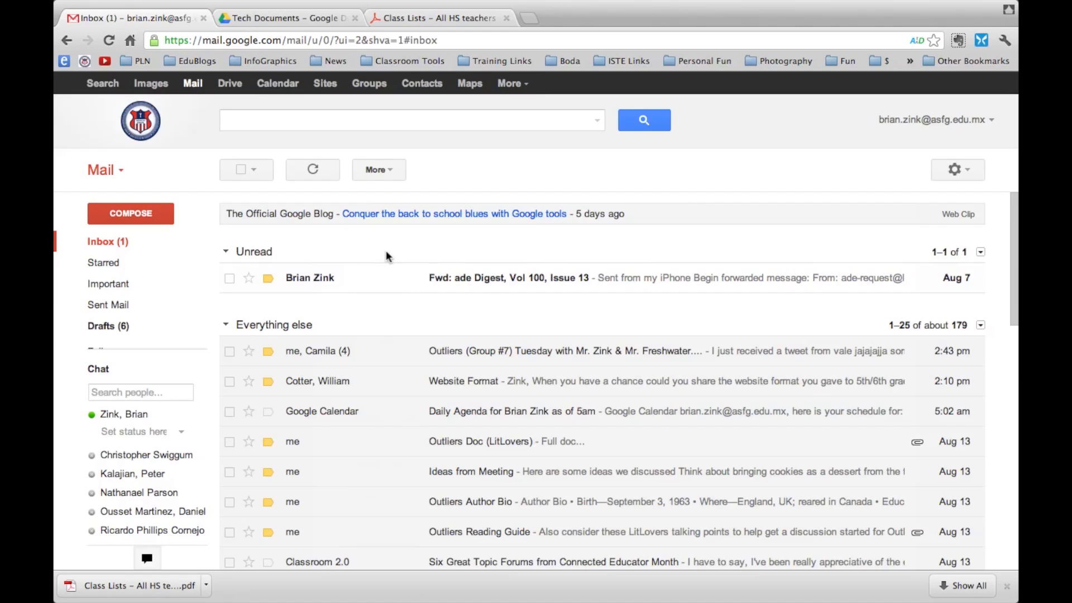
pyautogui.click(122, 172)
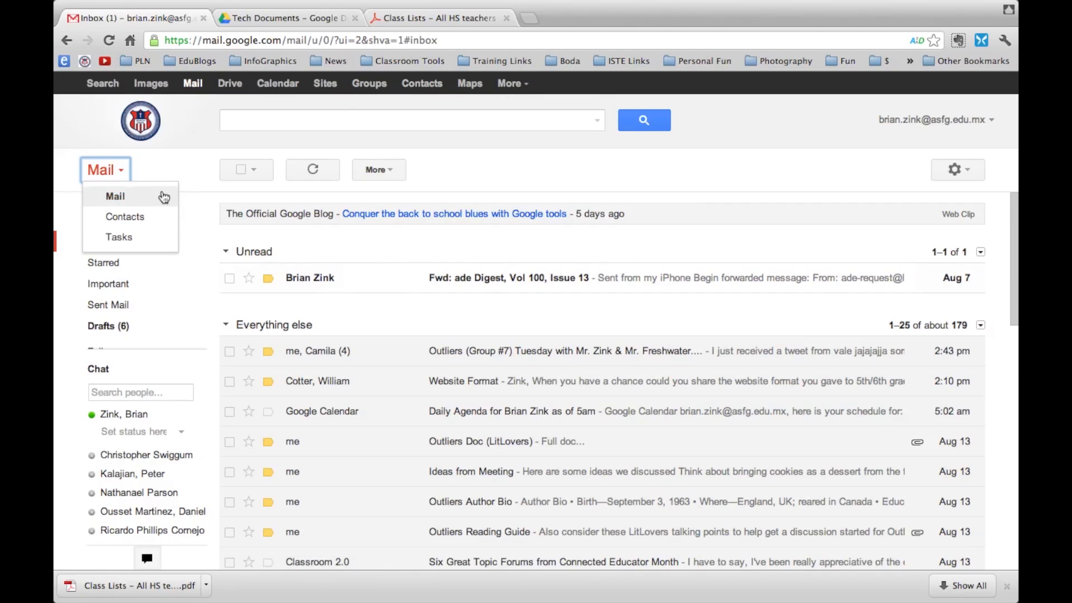
pyautogui.click(125, 216)
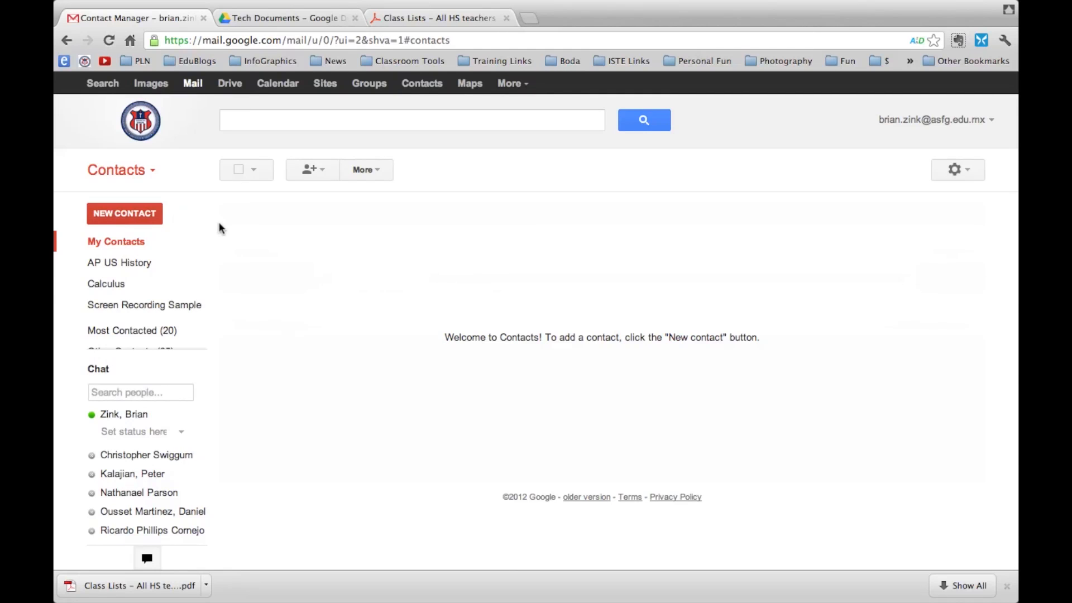
pyautogui.click(241, 120)
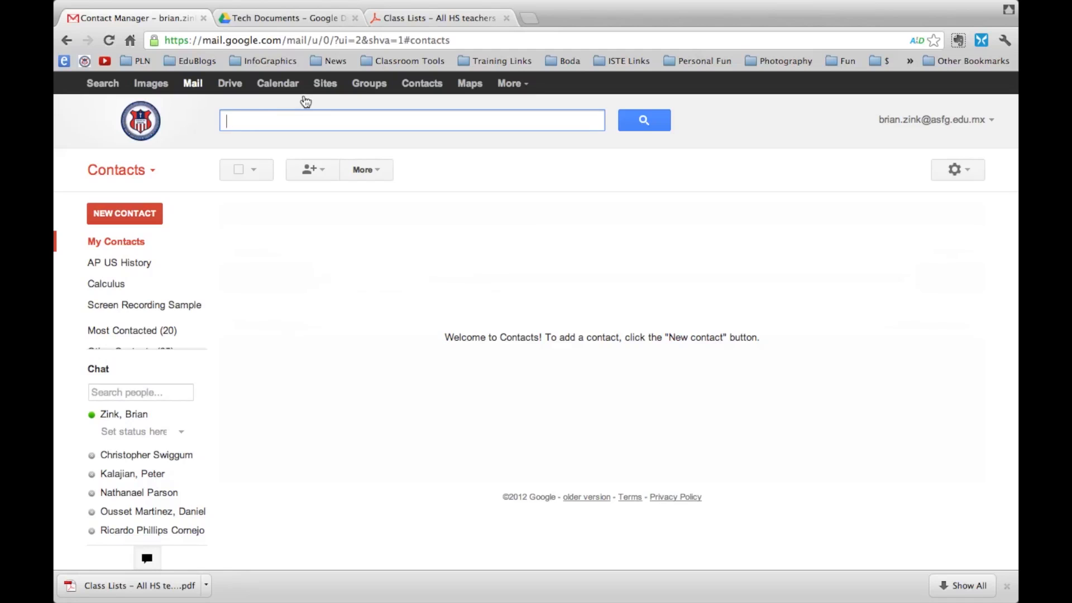
# Select the first Calculus student's full name in the class-list PDF, then return to Contacts
pyautogui.click(441, 19)
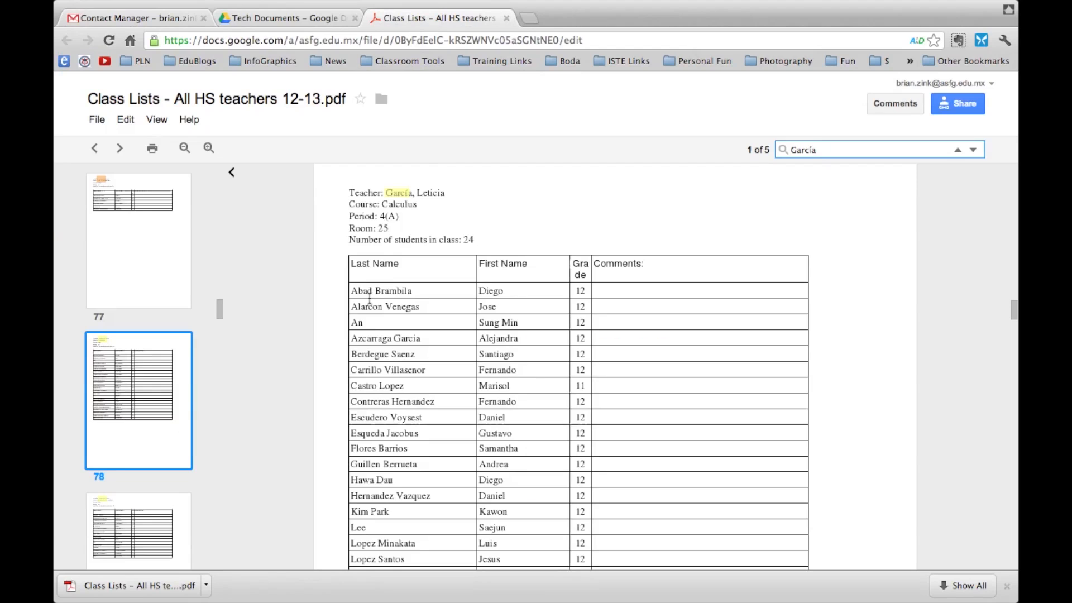
pyautogui.moveTo(351, 293); pyautogui.dragTo(504, 298)
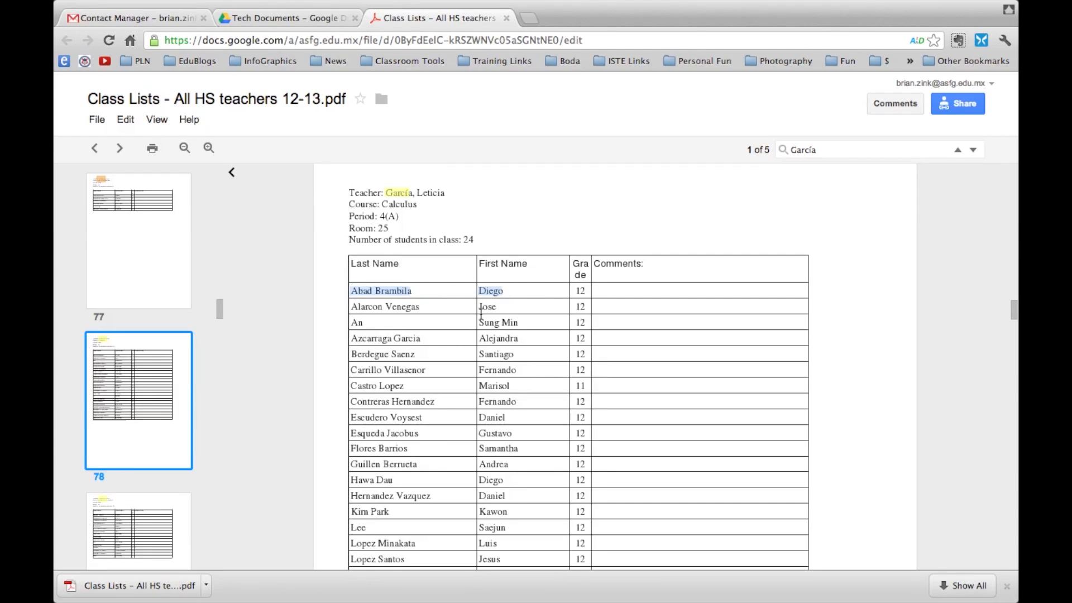
pyautogui.click(254, 122)
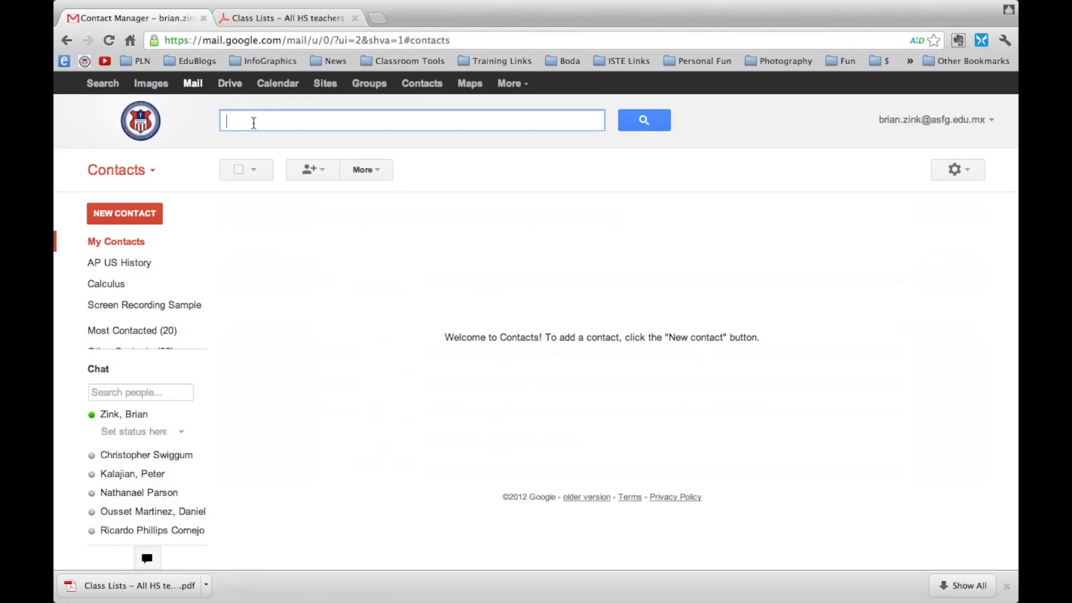
# Search contacts for the first student's surname and select the matching domain contact
pyautogui.write('Abad')
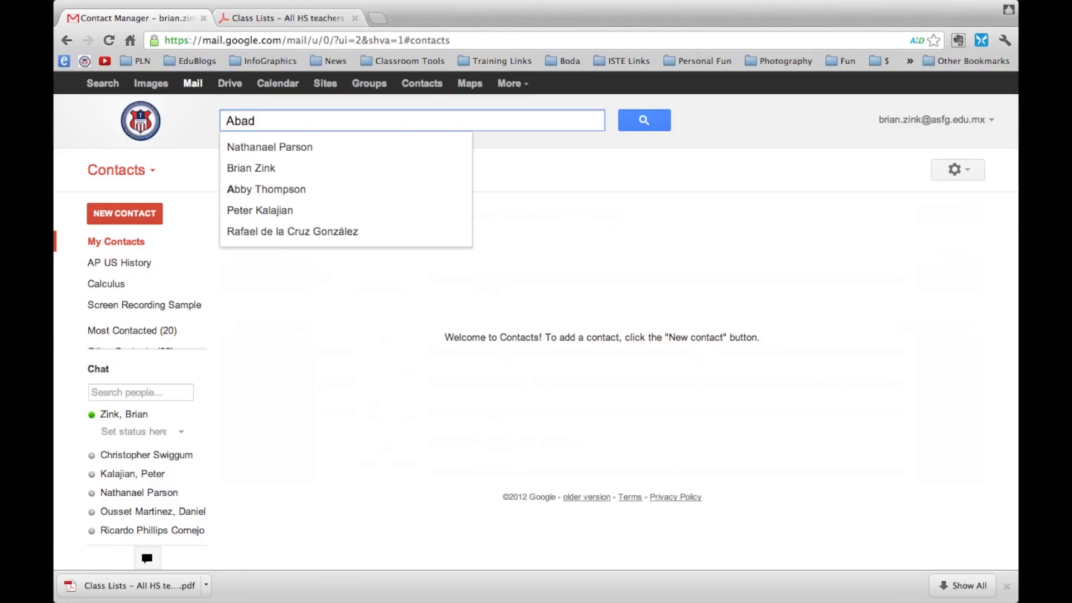
pyautogui.press('Return')
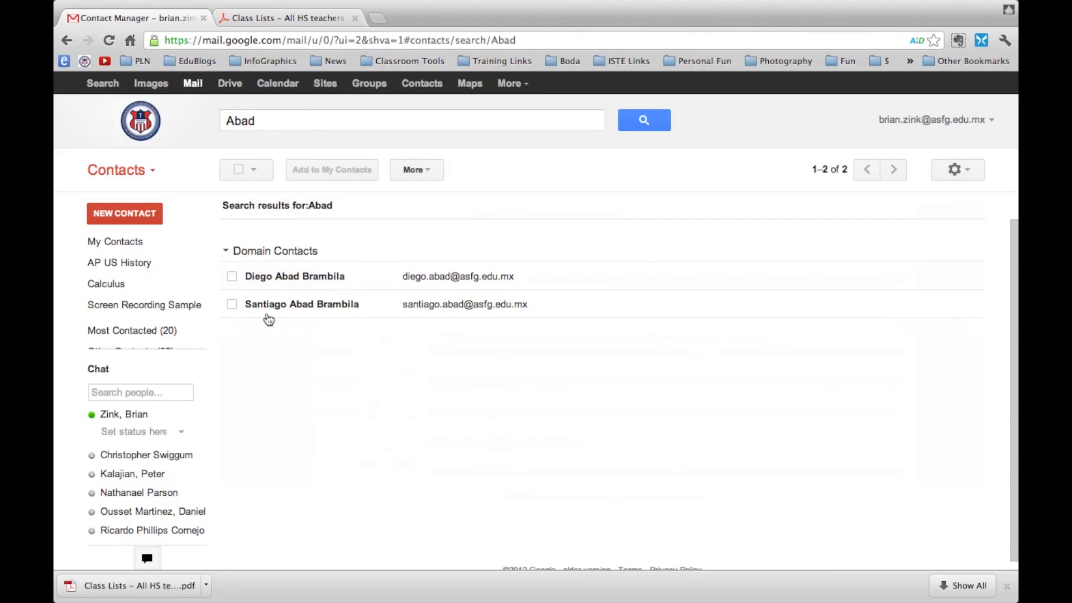
pyautogui.click(276, 20)
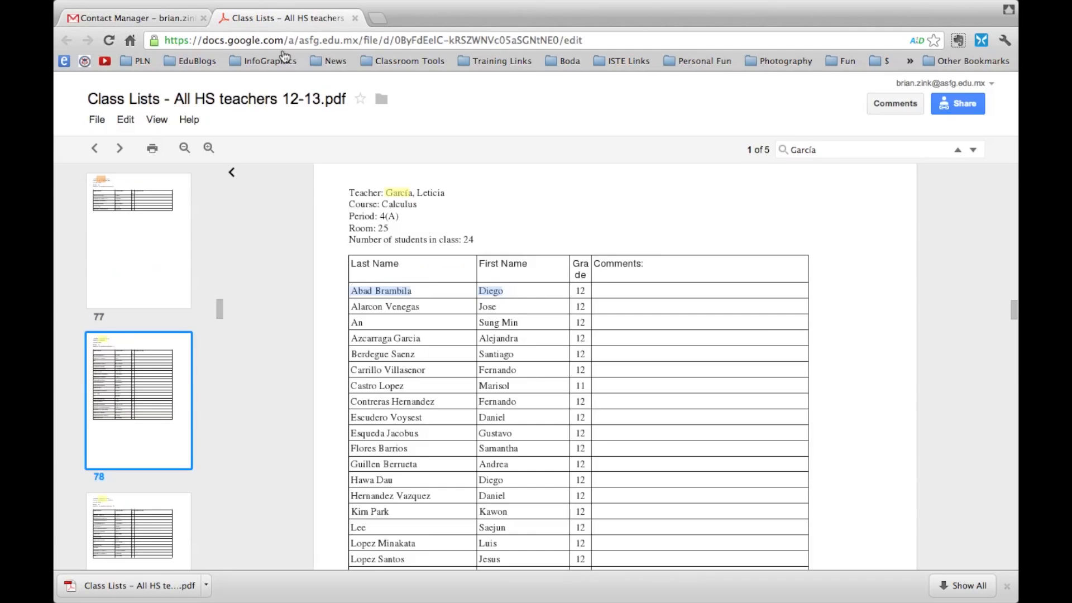
pyautogui.click(167, 20)
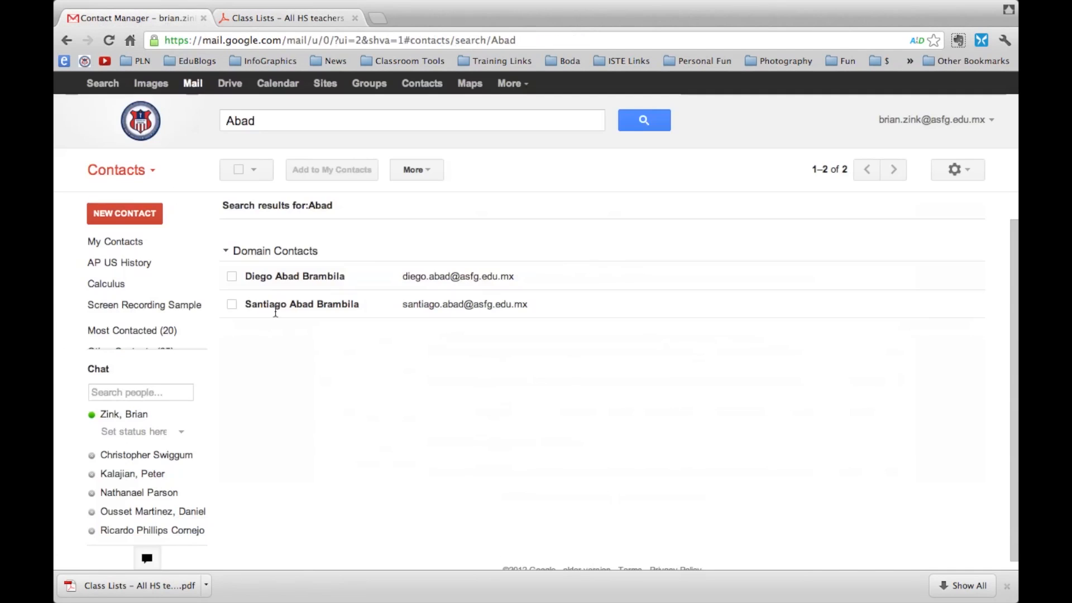
pyautogui.click(232, 278)
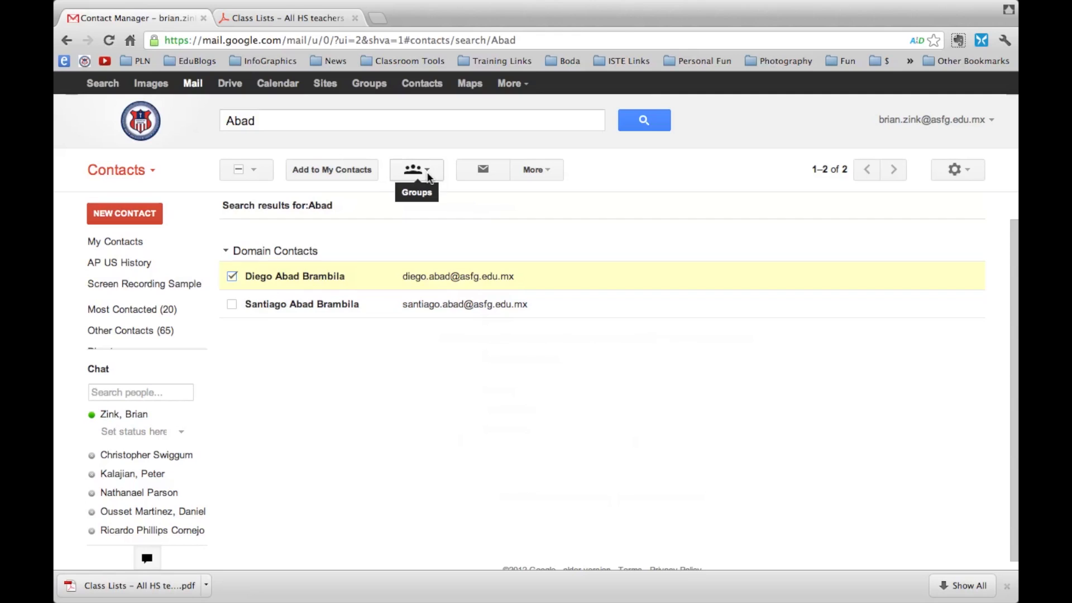
# Create a new contact group named 'Calculus' containing the selected student
pyautogui.click(429, 176)
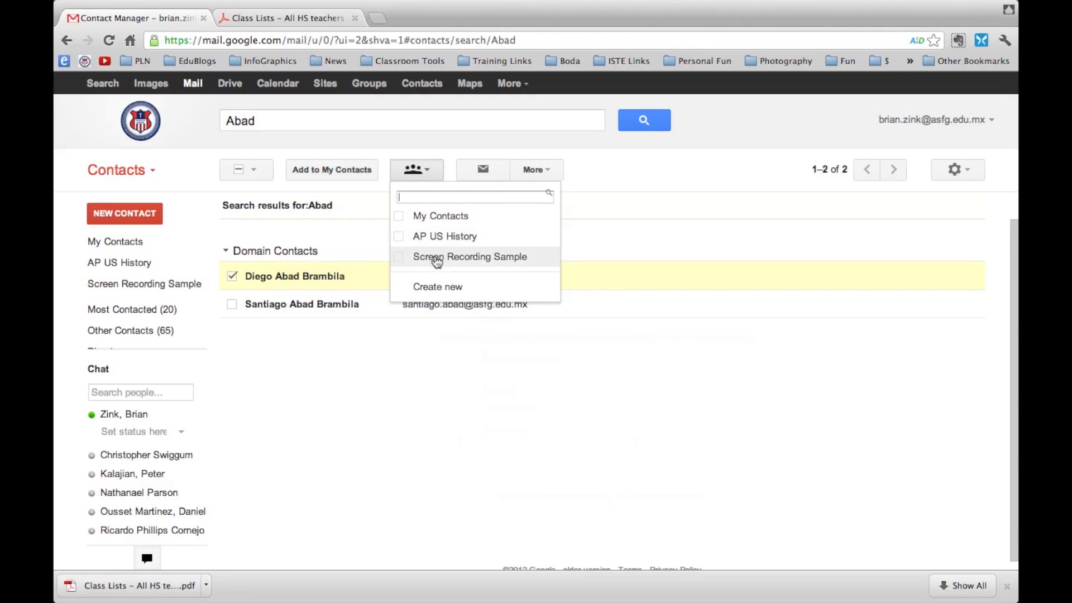
pyautogui.click(438, 287)
pyautogui.write('Calculus')
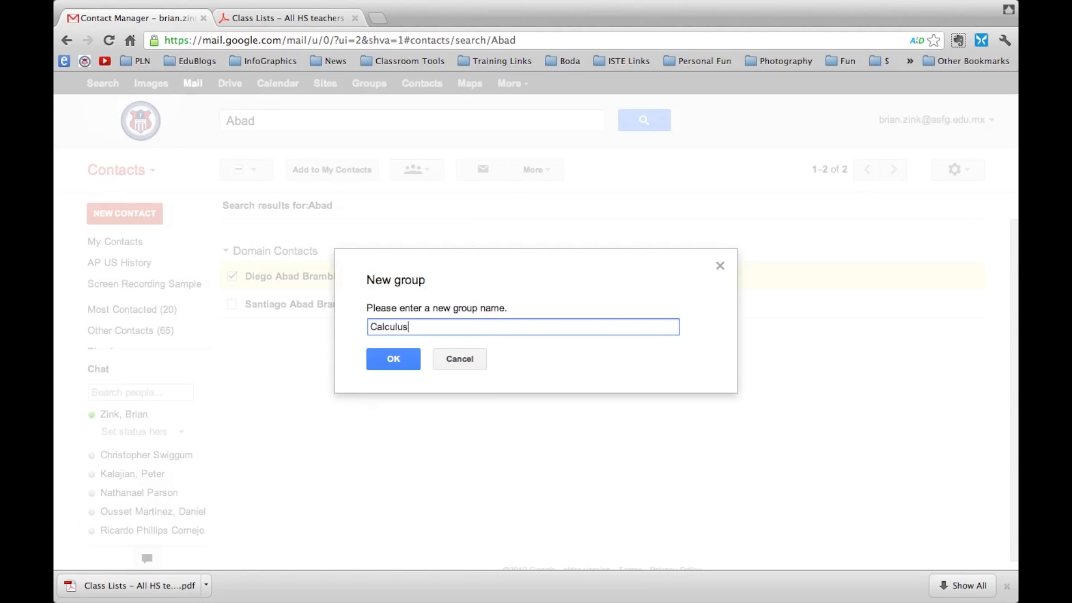
pyautogui.press('Return')
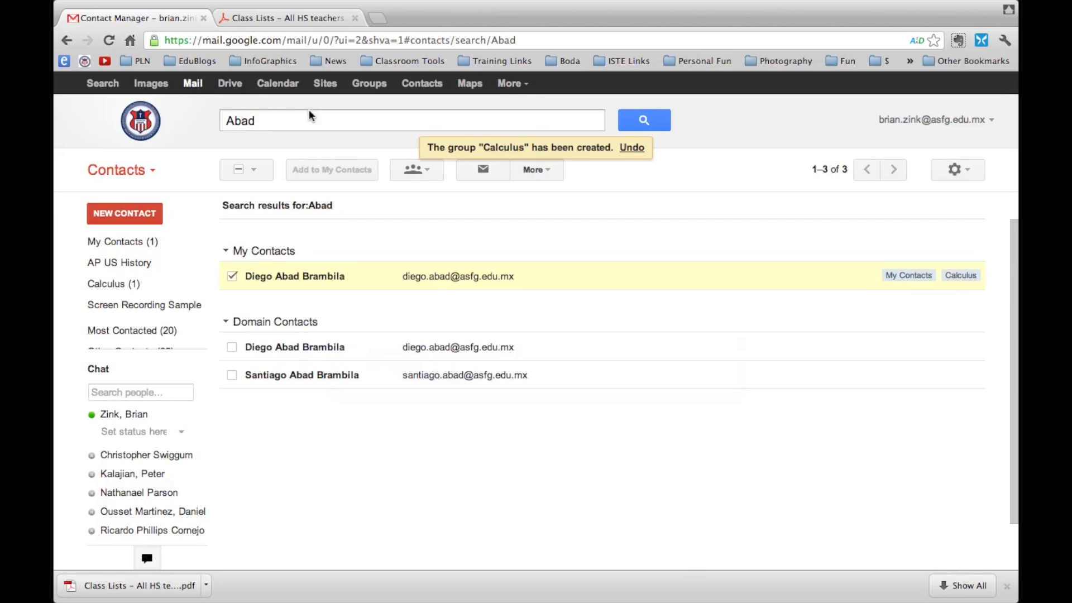
# Search contacts for the second student by surname and add them to the Calculus group
pyautogui.click(270, 23)
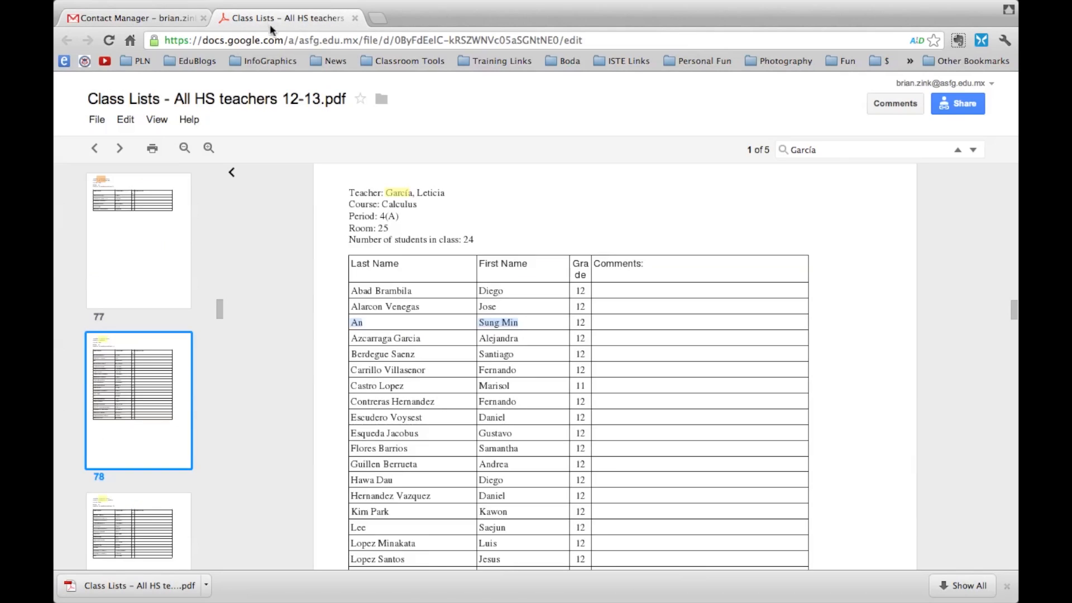
pyautogui.click(135, 17)
pyautogui.write('Alarcon')
pyautogui.press('Return')
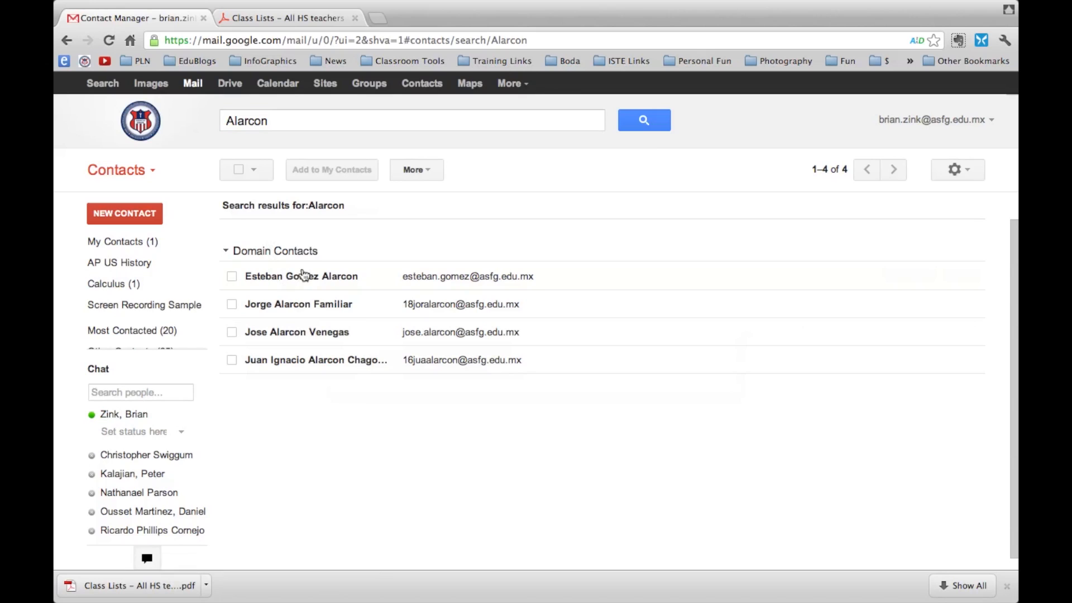
pyautogui.moveTo(296, 338)
pyautogui.click(232, 332)
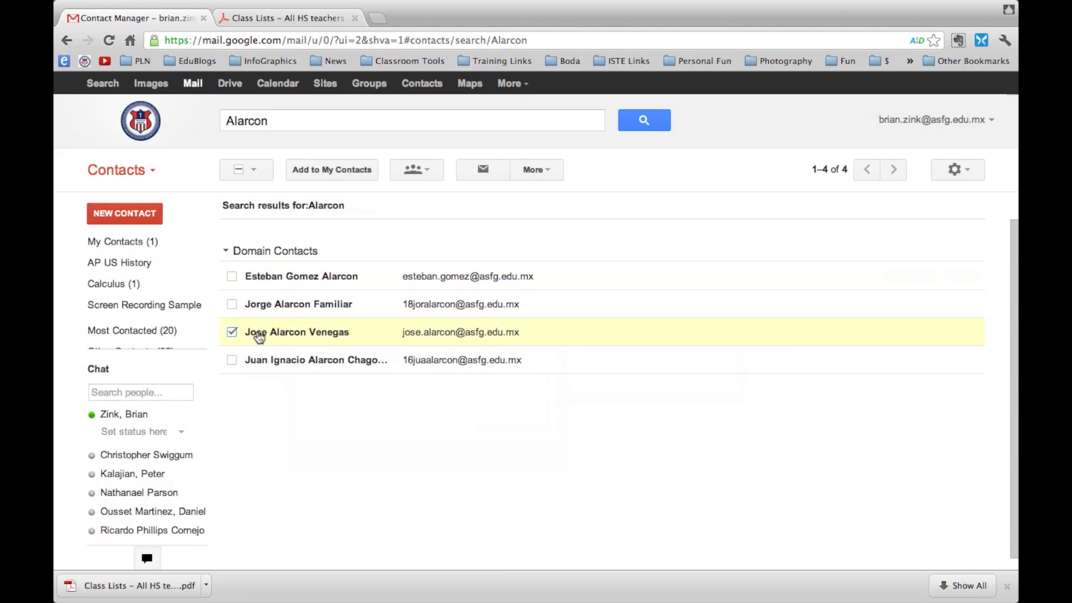
pyautogui.click(428, 171)
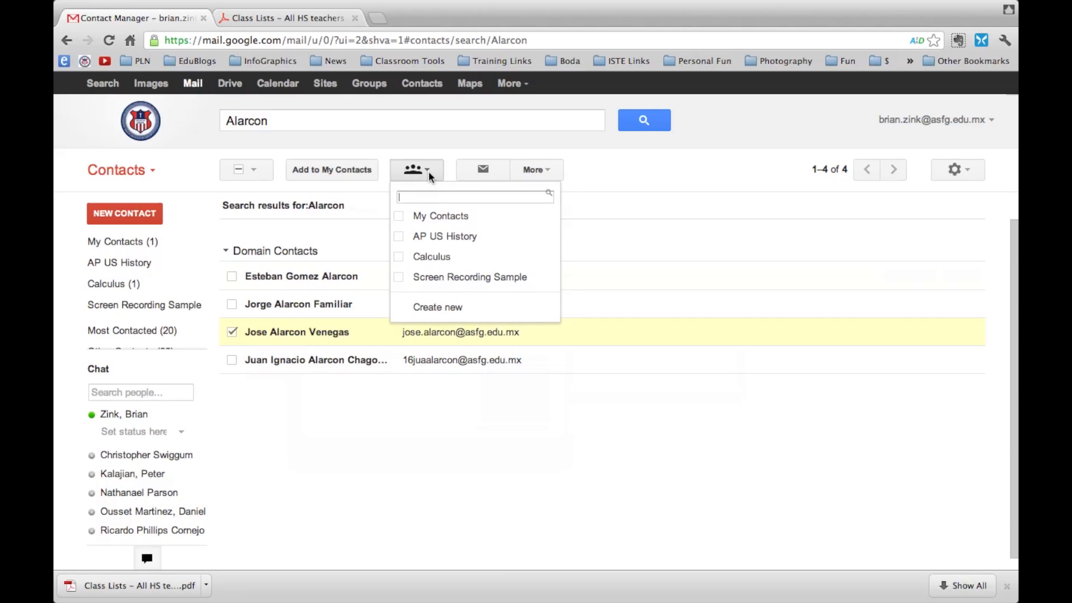
pyautogui.click(400, 258)
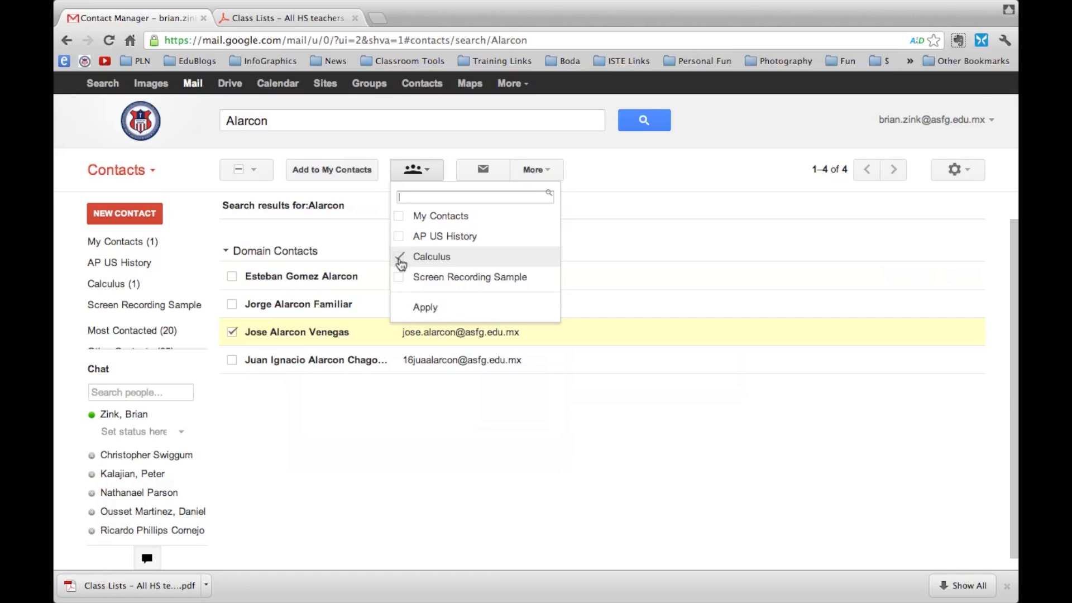
pyautogui.click(444, 313)
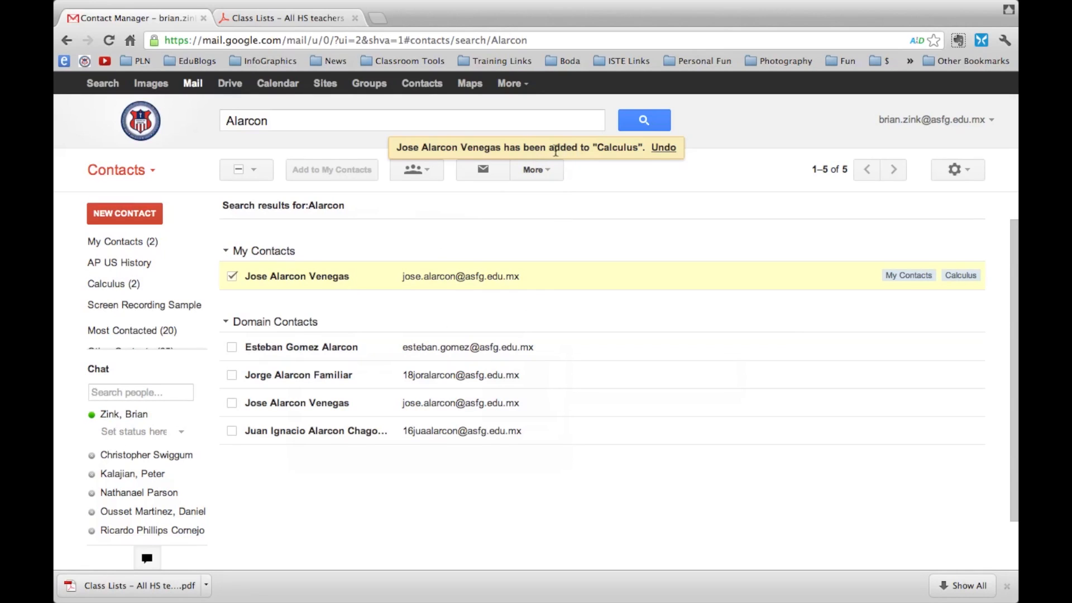
pyautogui.click(270, 21)
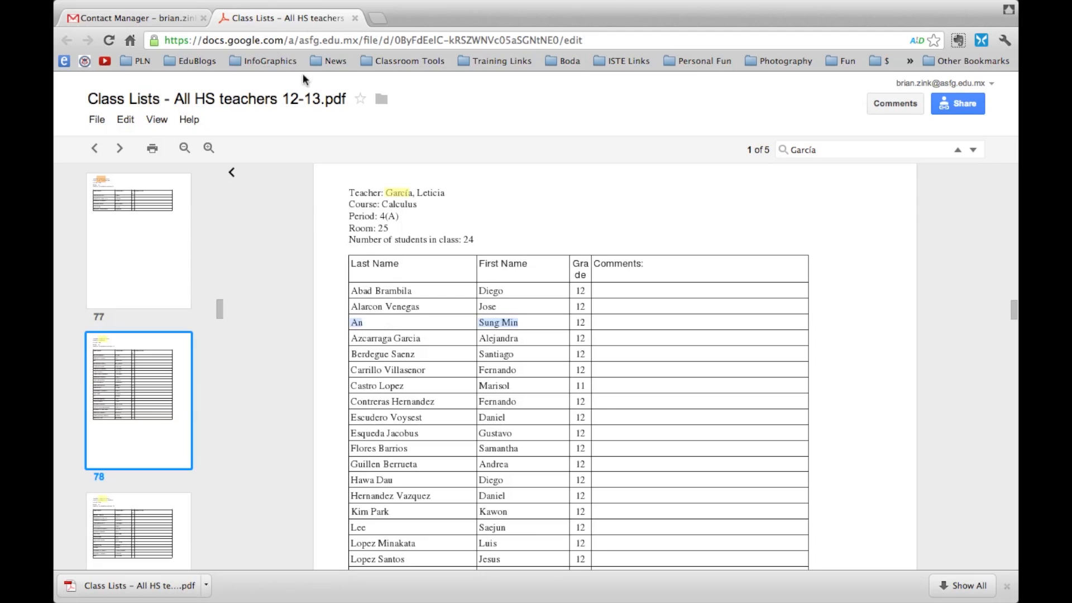
# Search contacts by the third student's surname, pick a result, then cancel its Calculus assignment
pyautogui.click(187, 22)
pyautogui.click(279, 120)
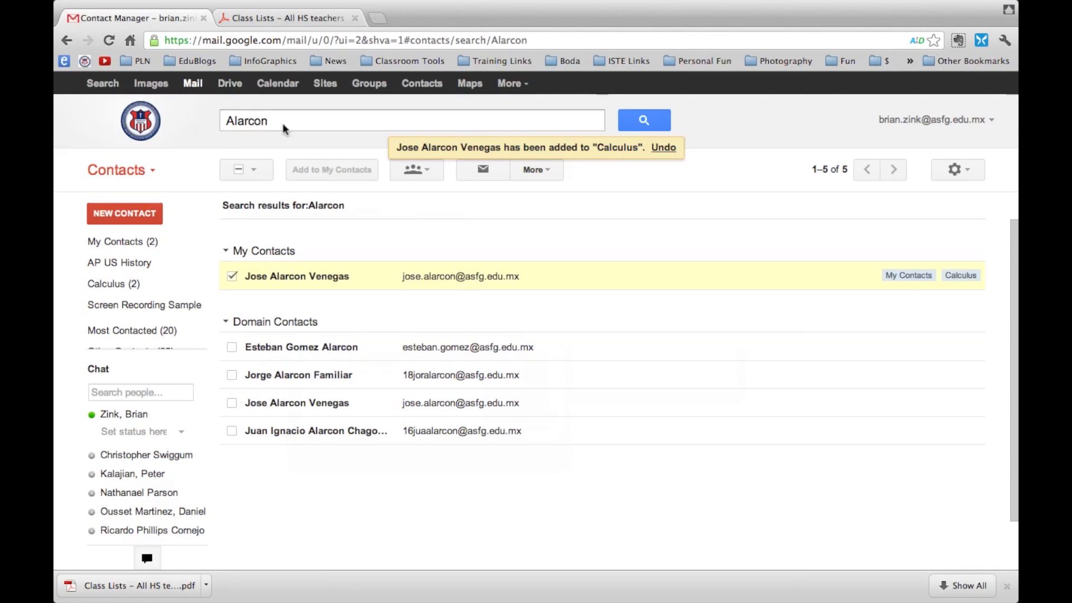
pyautogui.moveTo(279, 120); pyautogui.dragTo(177, 116)
pyautogui.write('An')
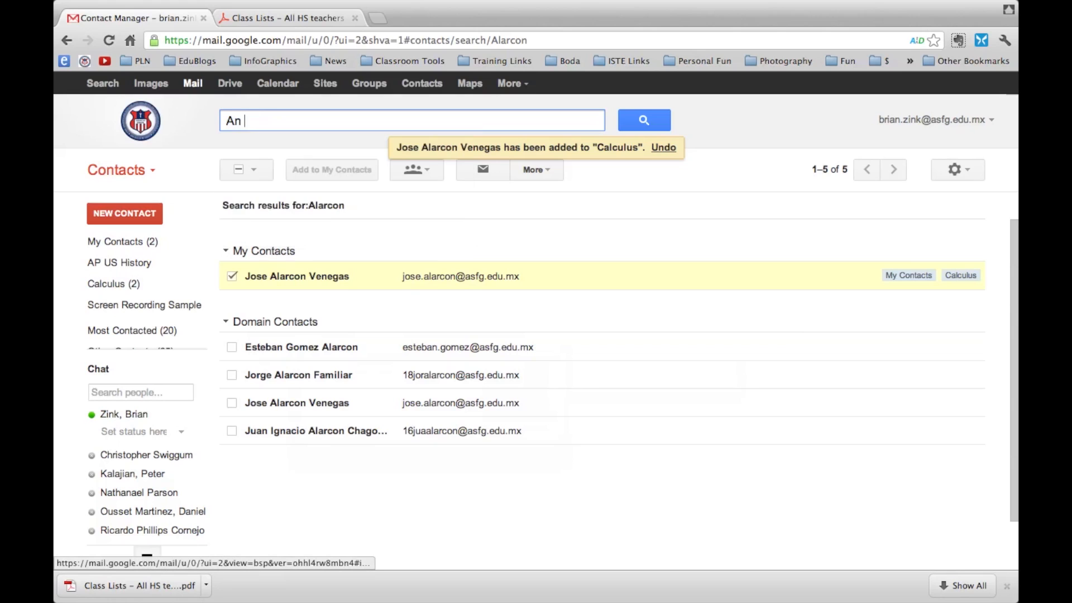
pyautogui.press('Return')
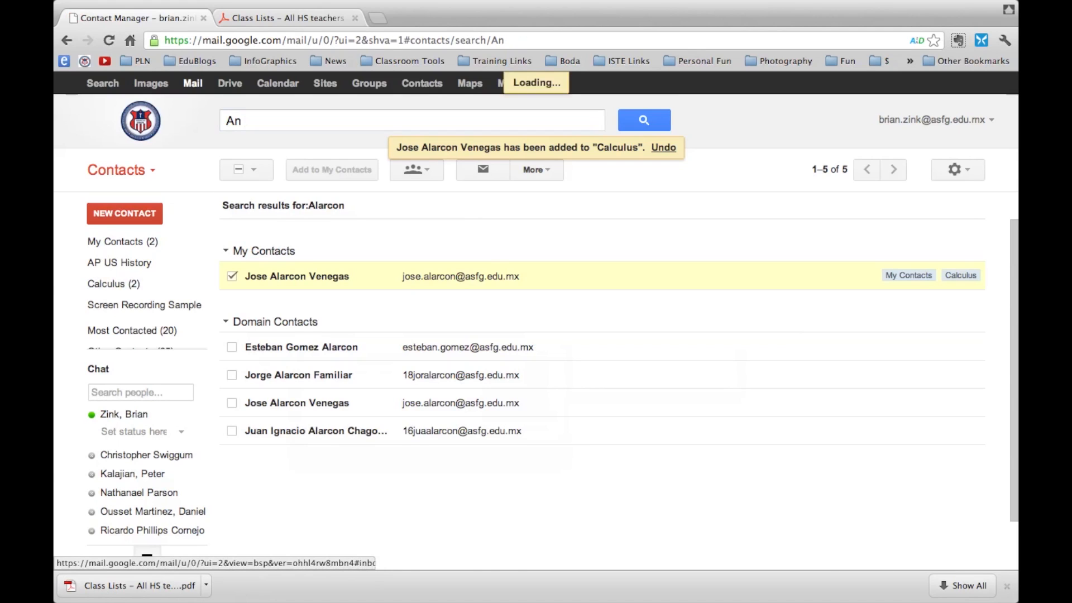
pyautogui.scroll(-5, 326, 312)
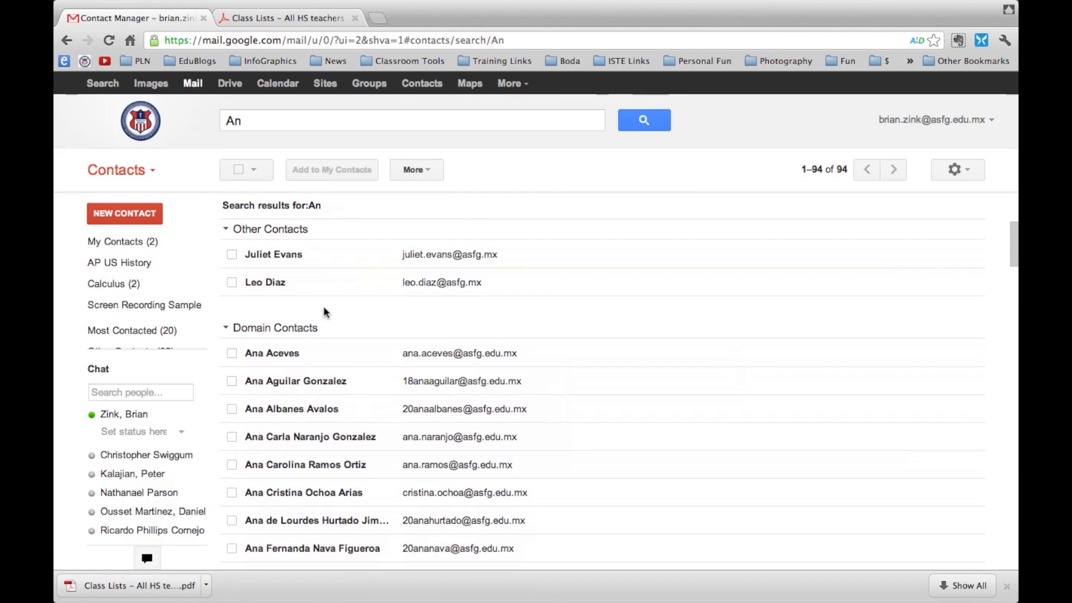
pyautogui.scroll(-20, 327, 313)
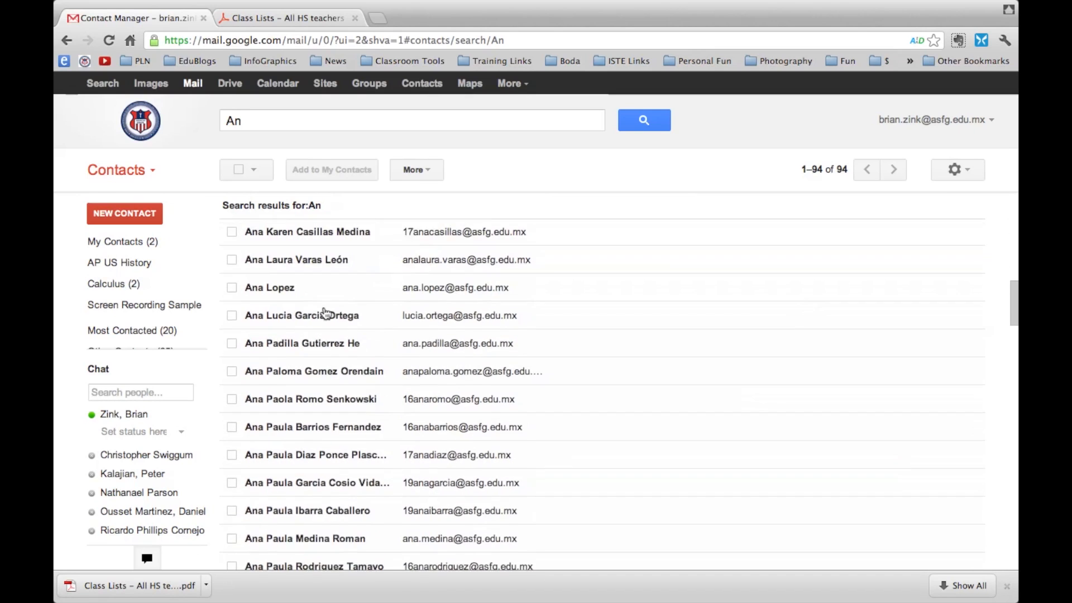
pyautogui.scroll(-20, 327, 313)
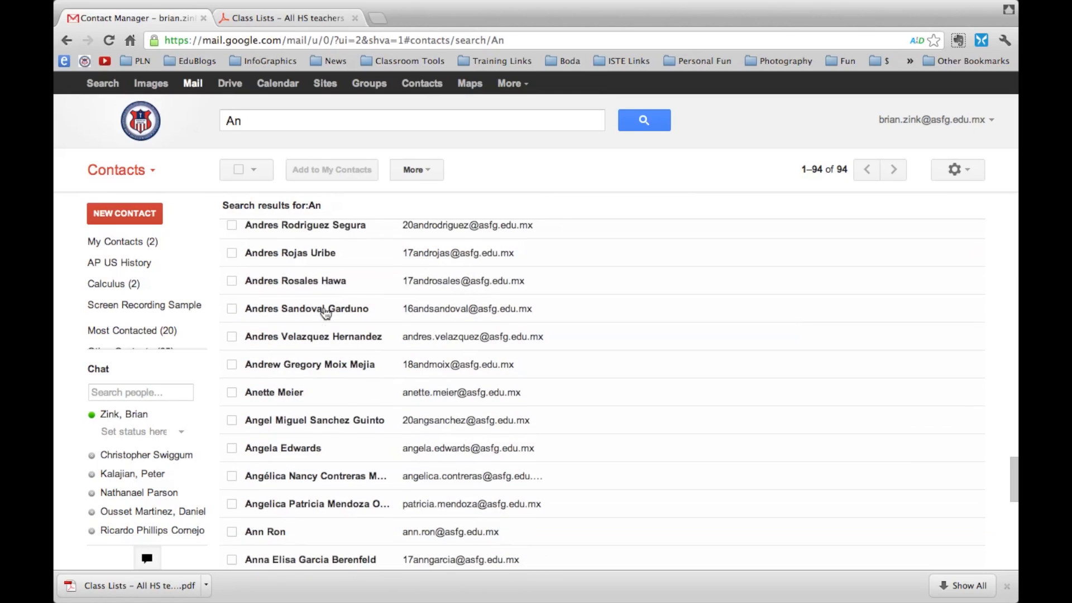
pyautogui.scroll(-7, 326, 312)
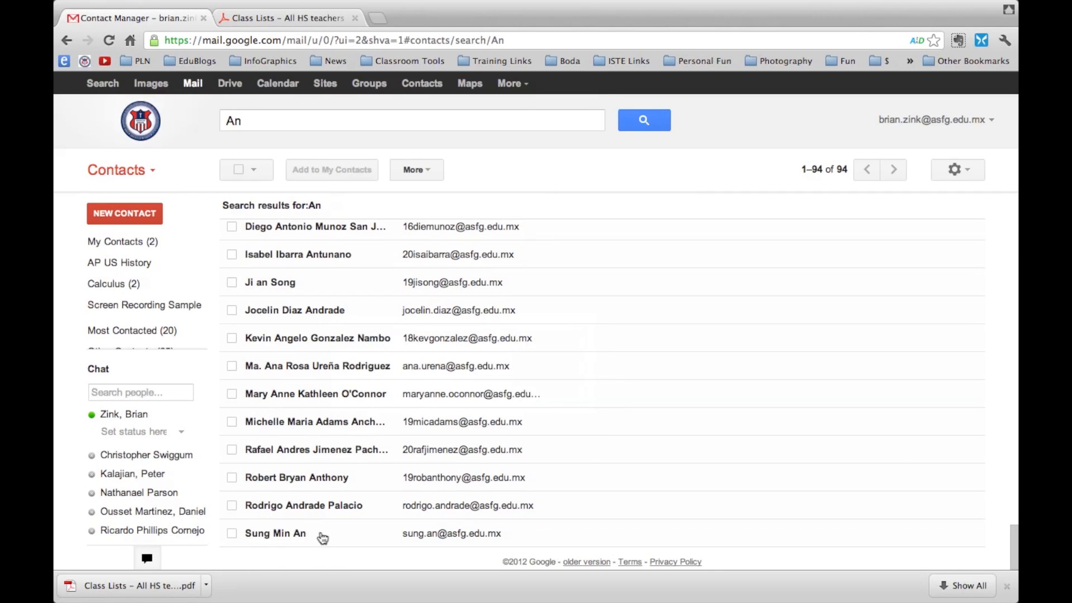
pyautogui.click(232, 533)
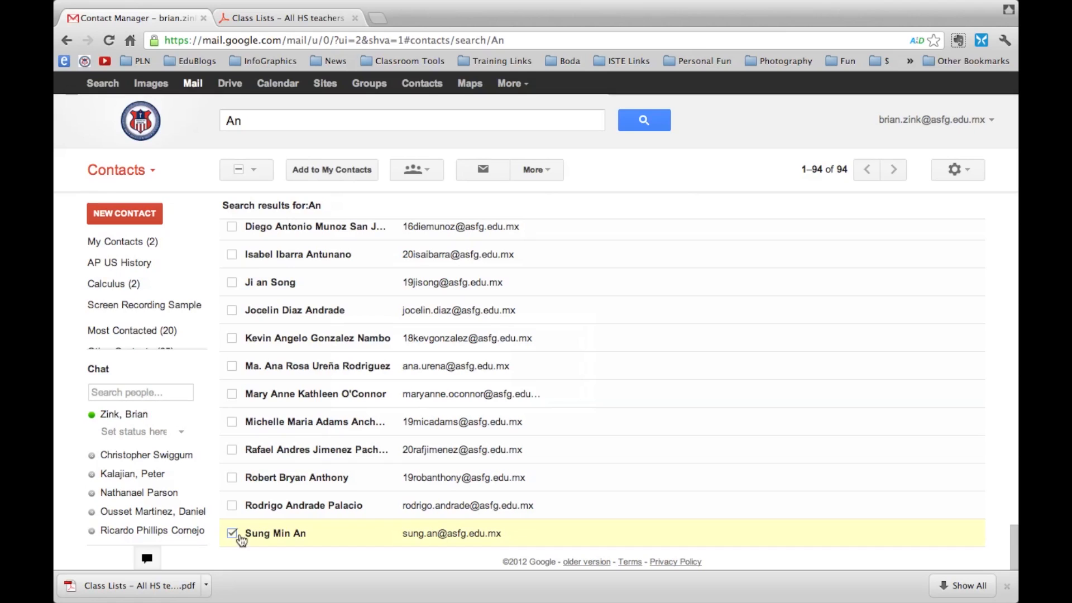
pyautogui.click(424, 170)
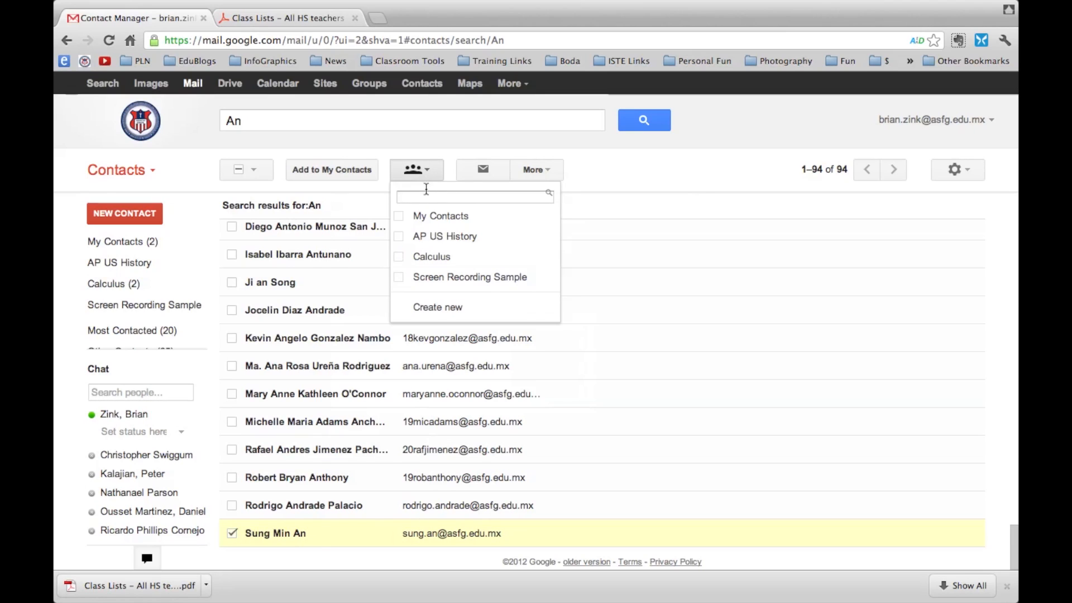
pyautogui.click(401, 258)
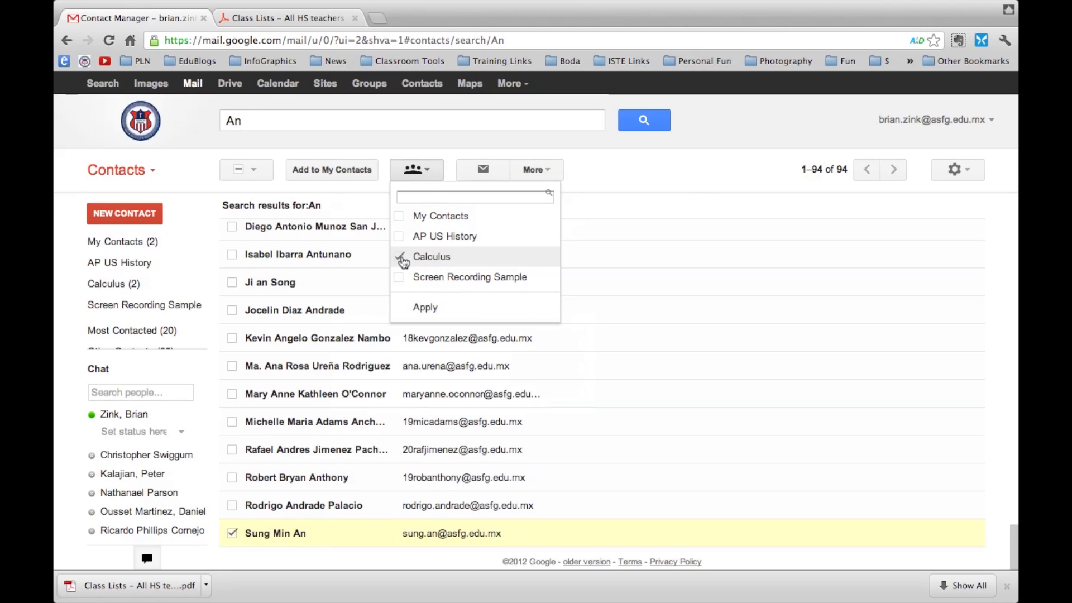
pyautogui.click(402, 261)
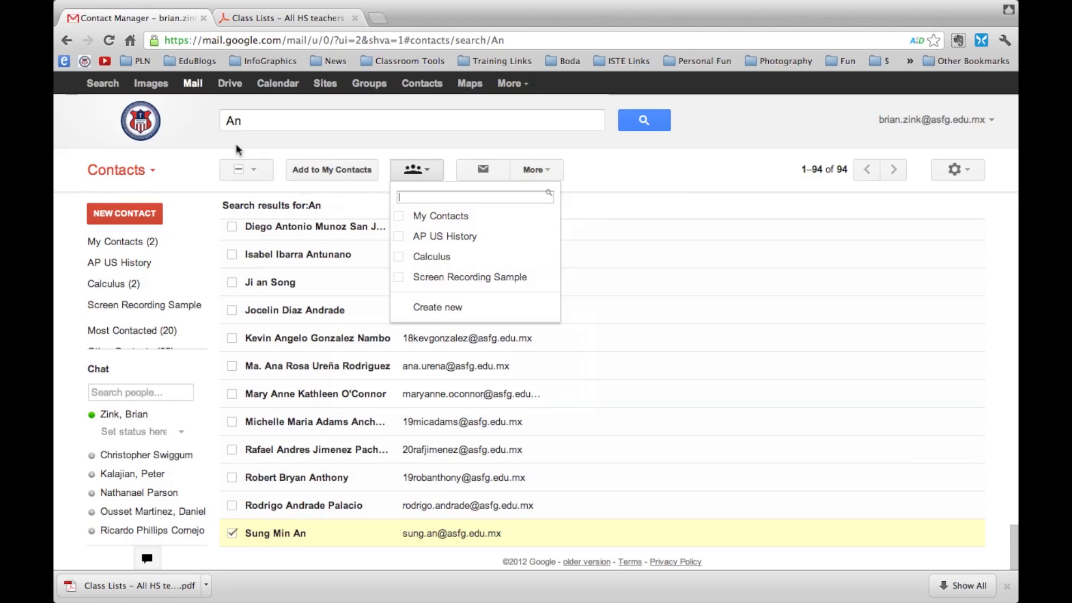
# Search the third student's full name and add that contact to the Calculus group
pyautogui.moveTo(247, 121); pyautogui.dragTo(144, 104)
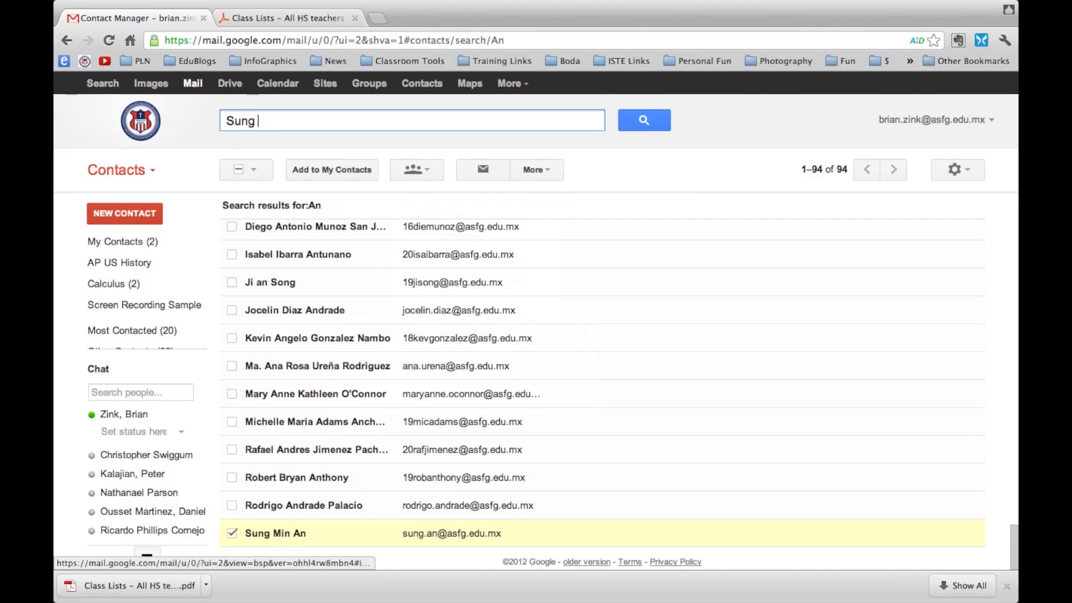
pyautogui.press('Return')
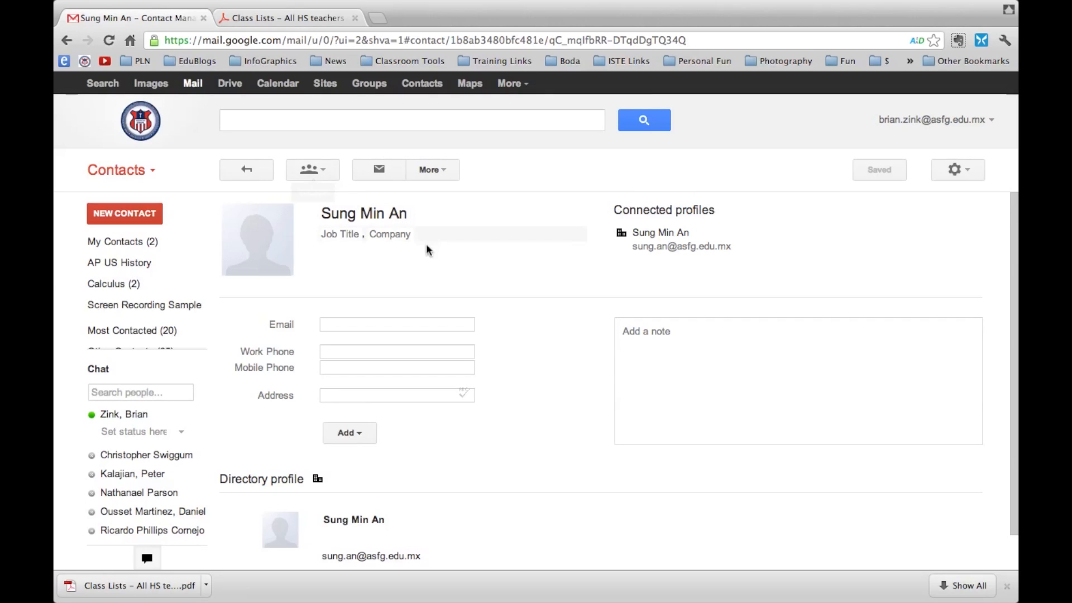
pyautogui.click(321, 170)
pyautogui.click(295, 257)
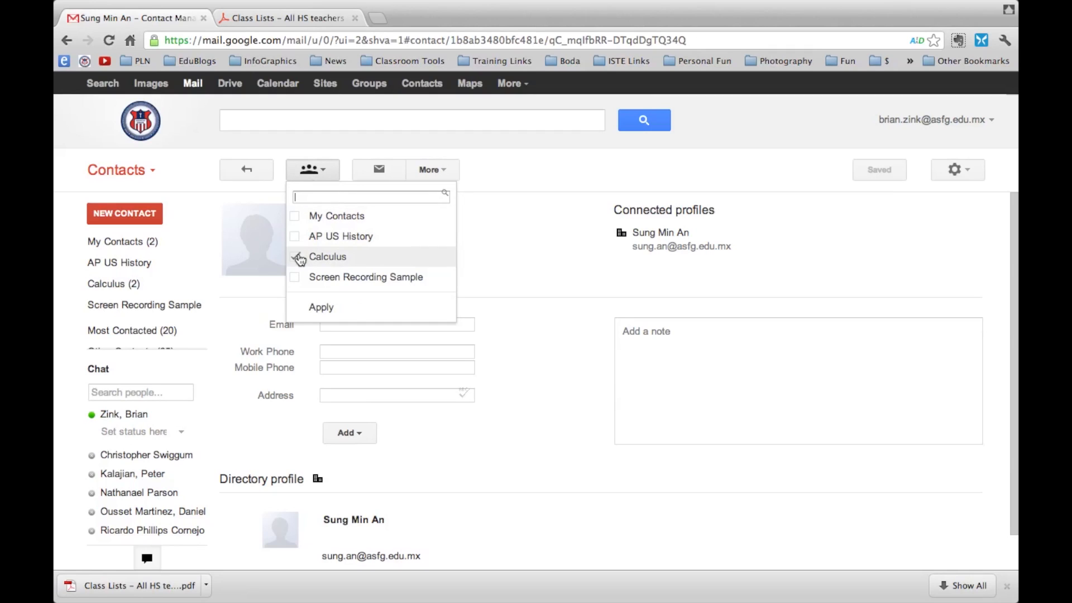
pyautogui.click(322, 308)
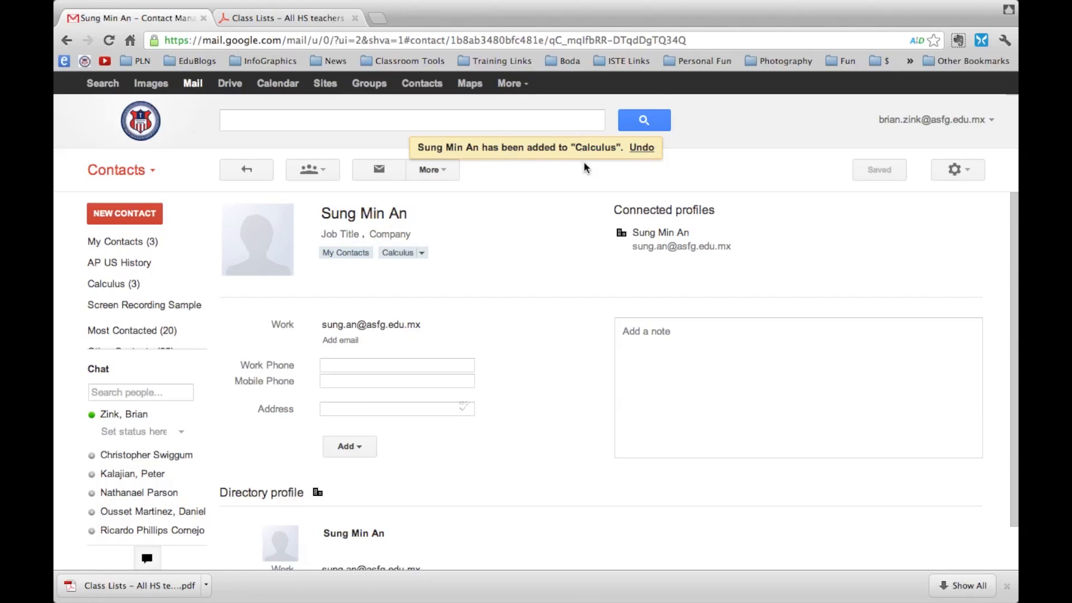
pyautogui.click(282, 19)
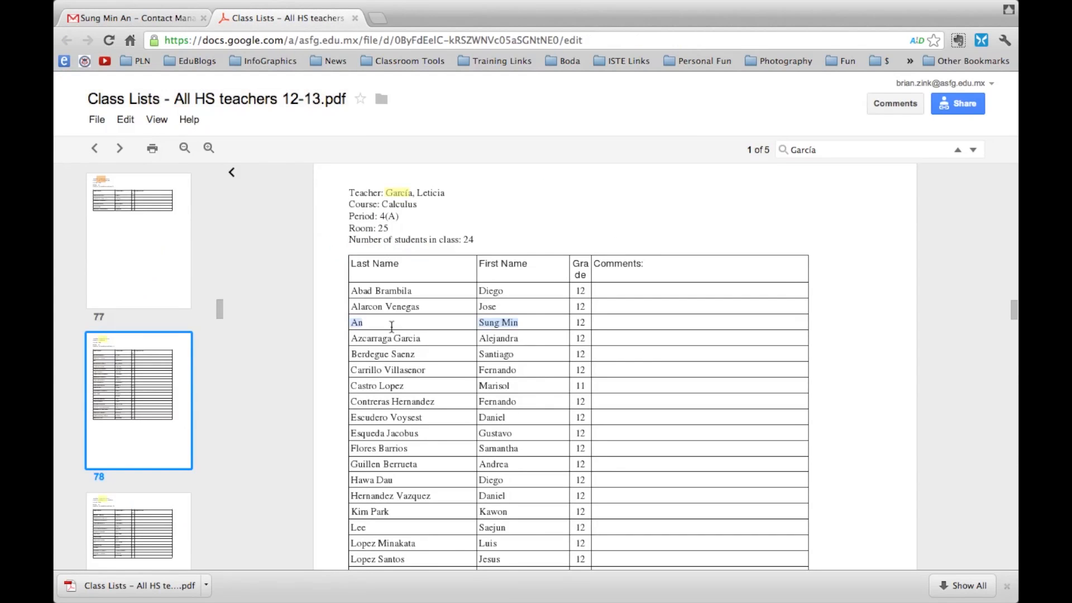
# Scroll through the rest of the Calculus class list in the PDF to its last student
pyautogui.scroll(-1, 393, 328)
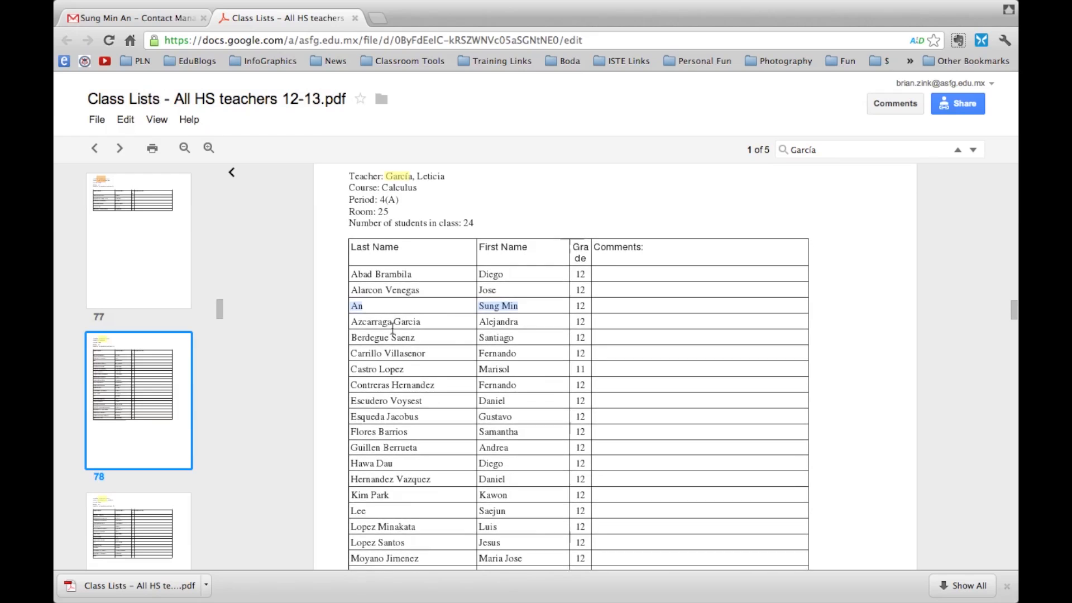
pyautogui.scroll(-5, 393, 329)
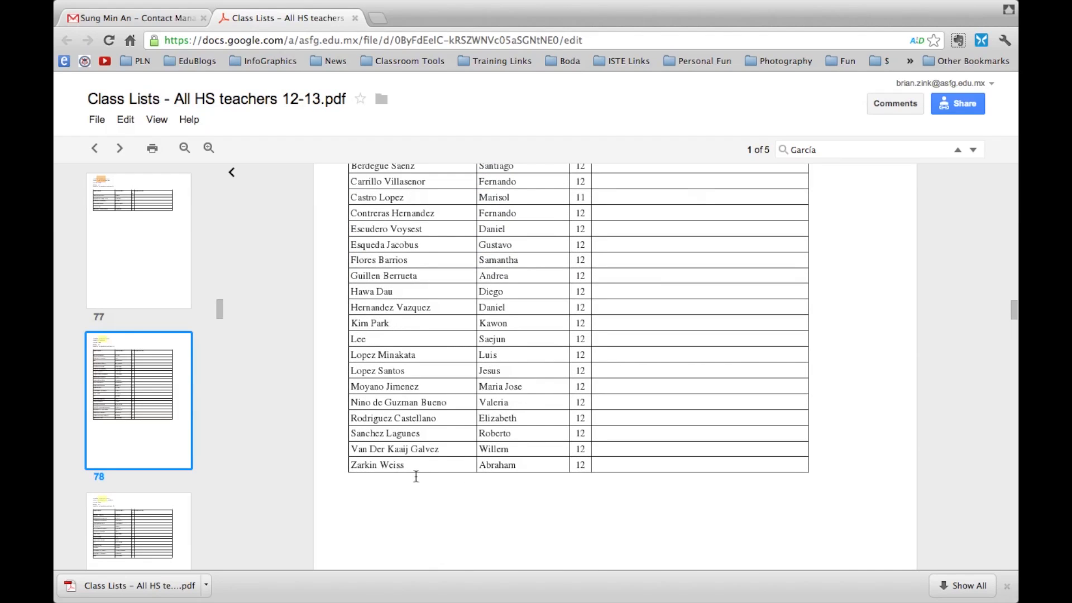
pyautogui.scroll(6, 368, 385)
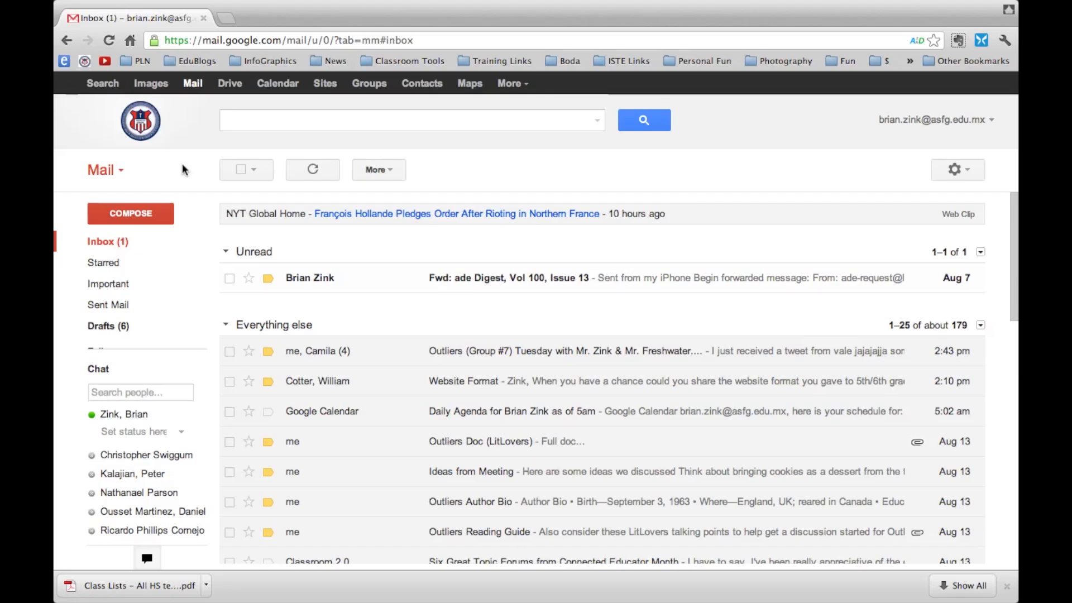
# Start a new message addressed to the 'Calculus (group)' contact group
pyautogui.click(156, 212)
pyautogui.write('Calu')
pyautogui.press('BackSpace')
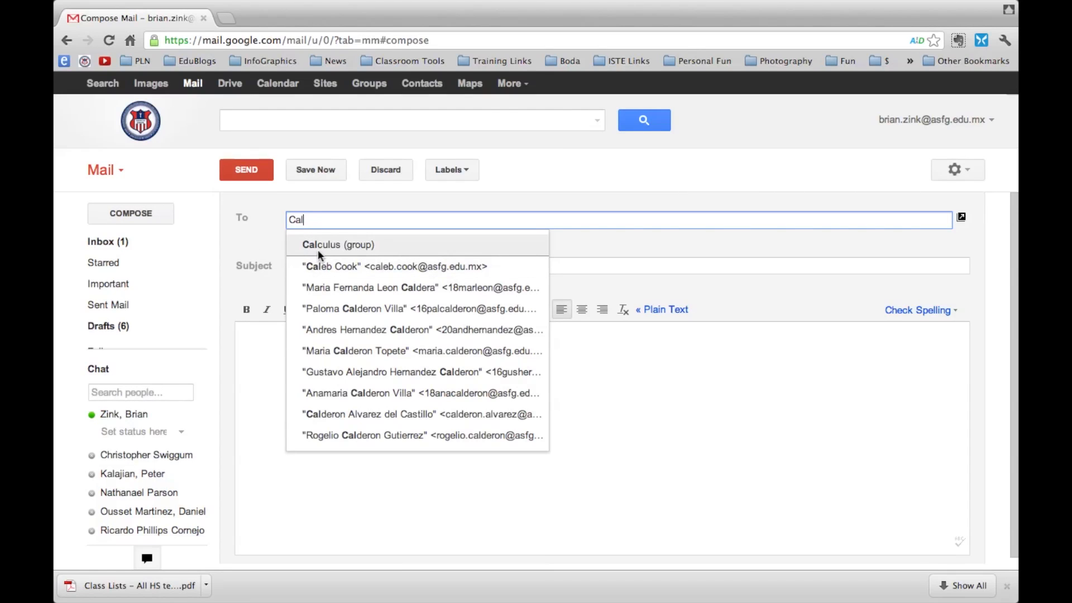
pyautogui.click(360, 246)
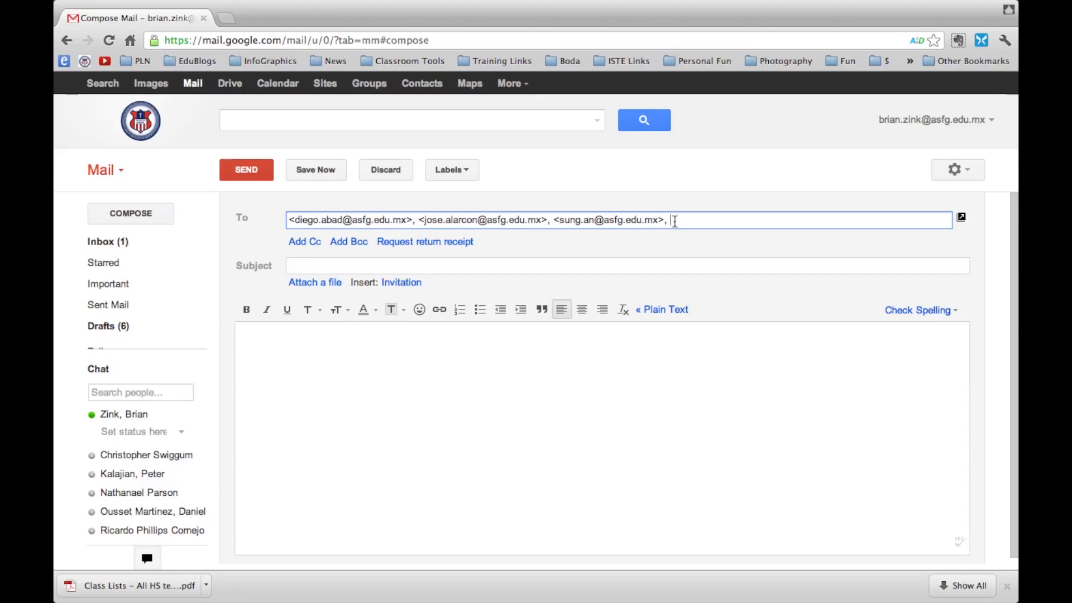
pyautogui.moveTo(674, 221); pyautogui.dragTo(221, 221)
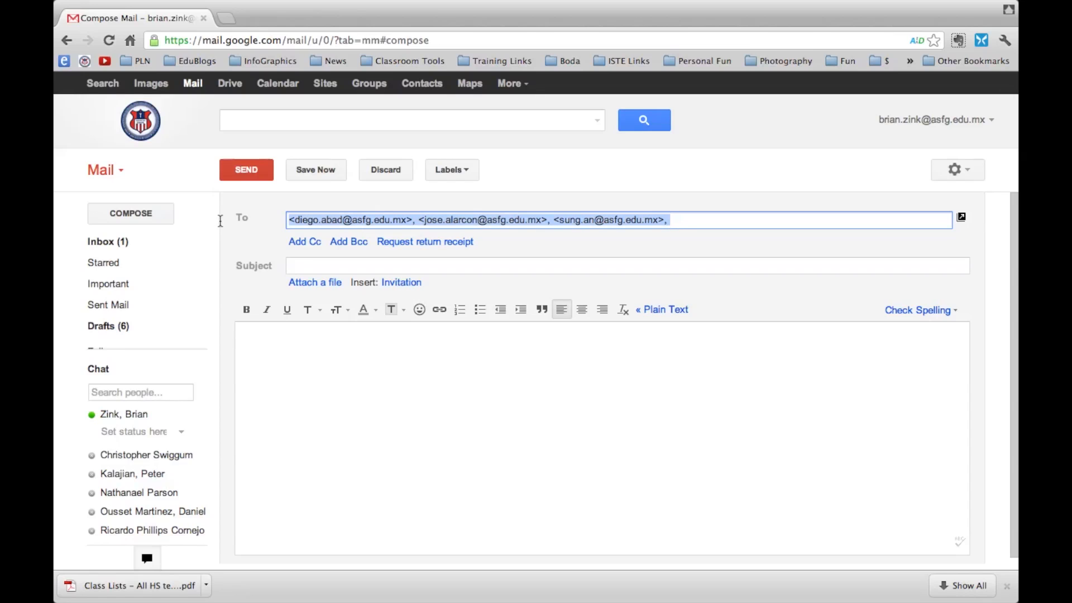
# Enter the subject 'Welcome to Calculus Class' and review the three expanded recipients
pyautogui.click(314, 268)
pyautogui.write('wle')
pyautogui.press('BackSpace')
pyautogui.write('Welcome t')
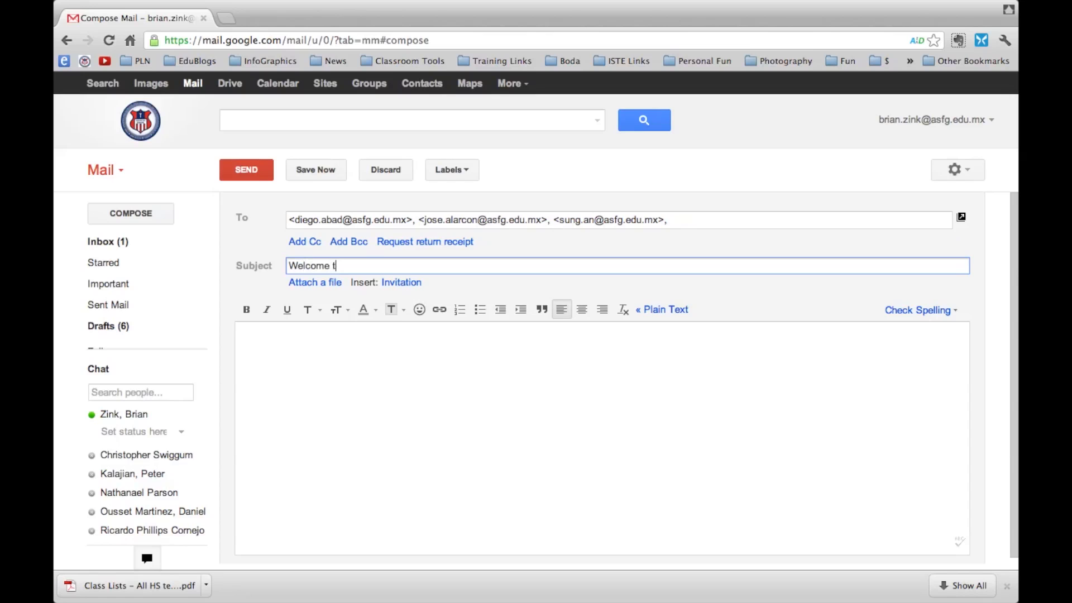
pyautogui.write('o Calculus Class')
pyautogui.click(326, 371)
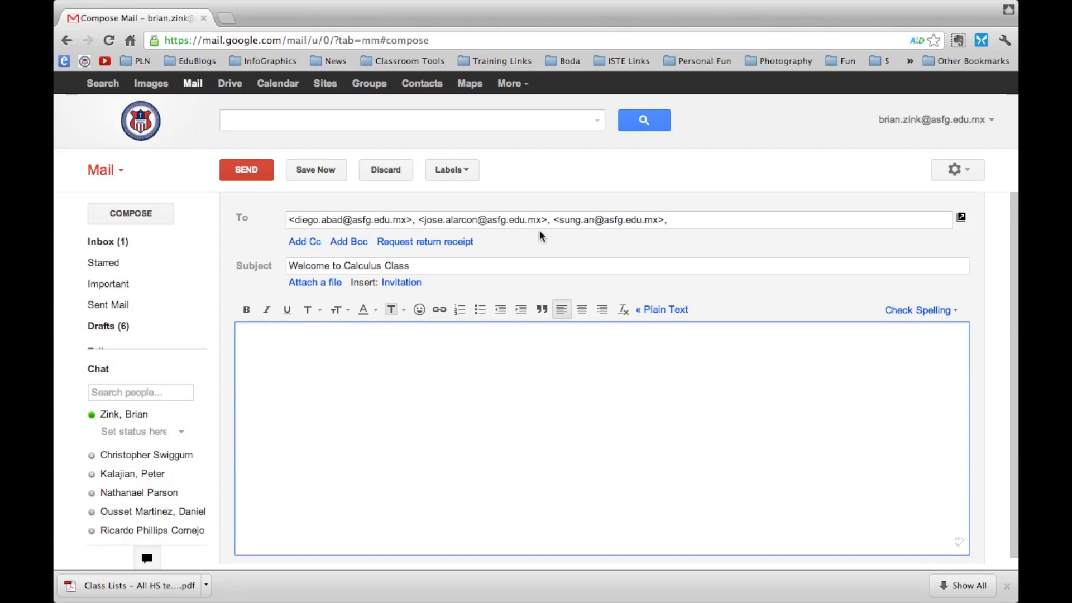
pyautogui.moveTo(681, 219); pyautogui.dragTo(268, 221)
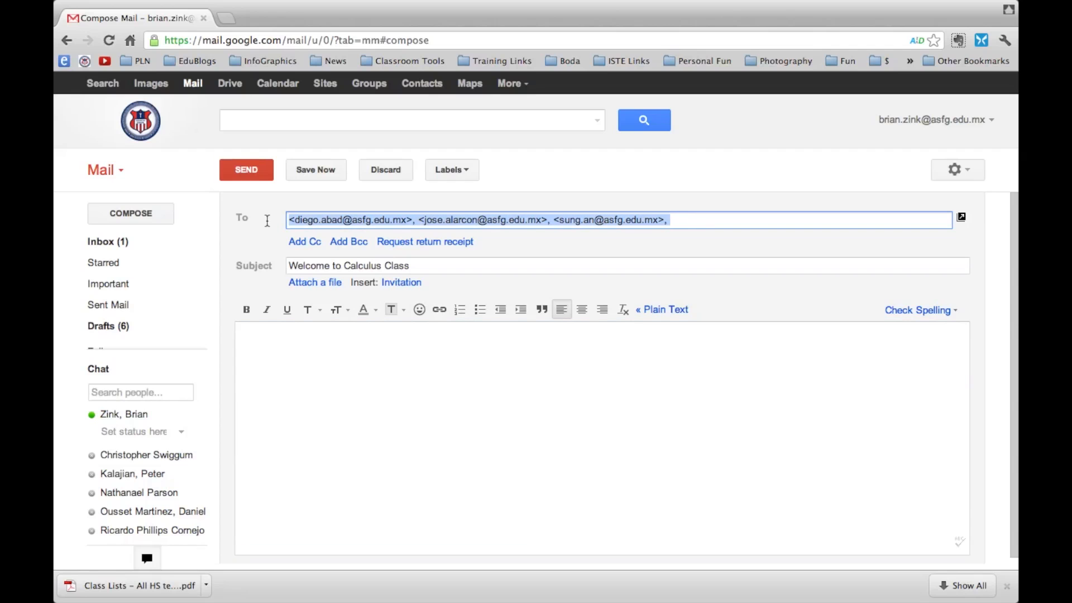